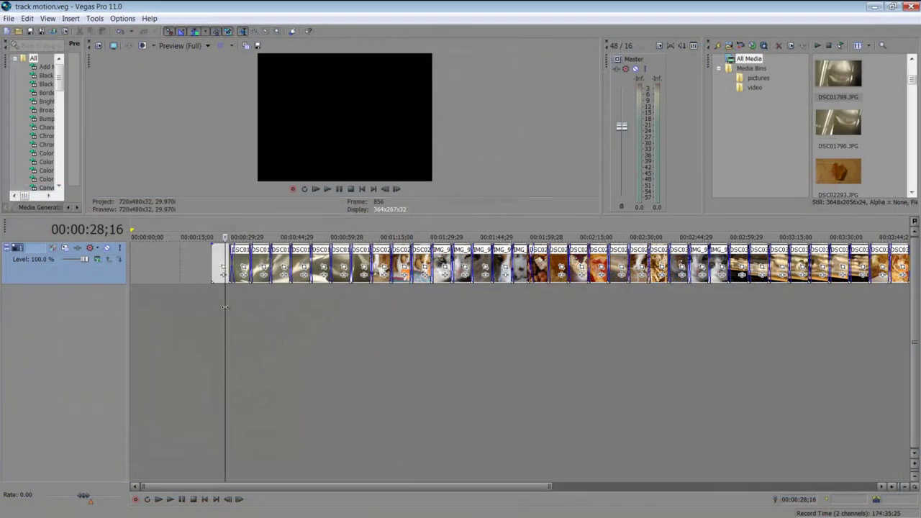
# Scrub through the slideshow photos on the main timeline and zoom in around 00:01:48;10.
pyautogui.moveTo(225, 307); pyautogui.dragTo(544, 324)
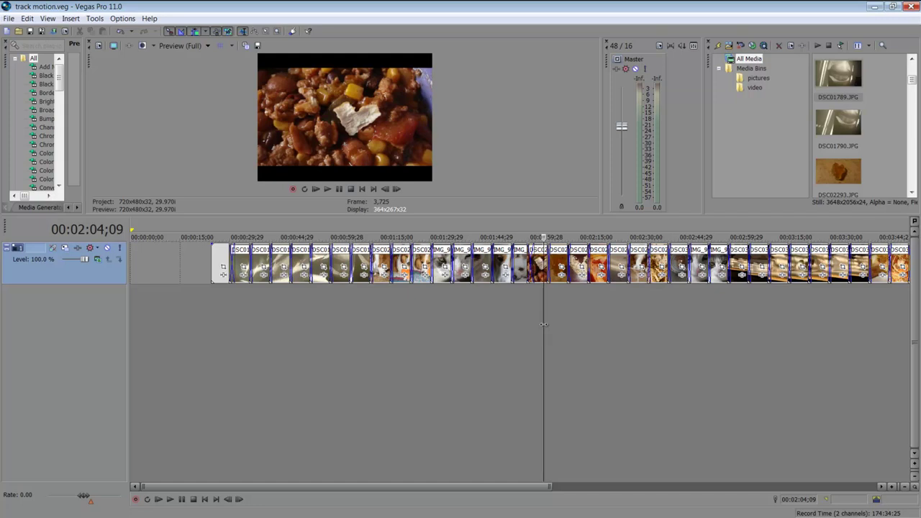
pyautogui.click(571, 320)
pyautogui.click(488, 315)
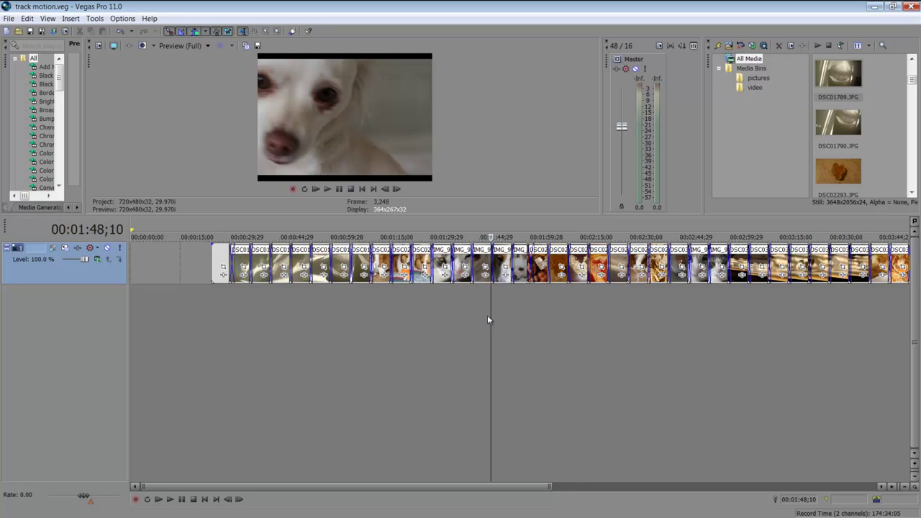
pyautogui.scroll(6, 488, 315)
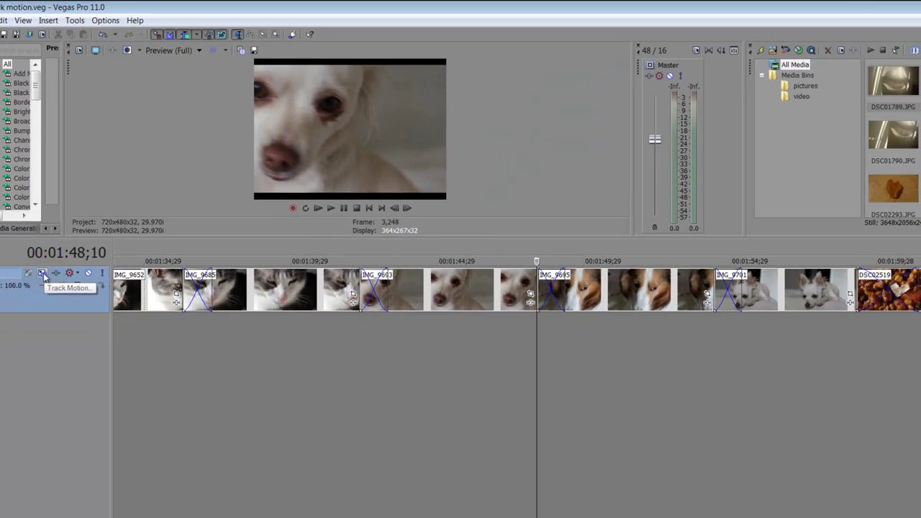
# Open Track Motion for Track 1 and undock it as an enlarged floating window over the upper part of the workspace.
pyautogui.click(57, 293)
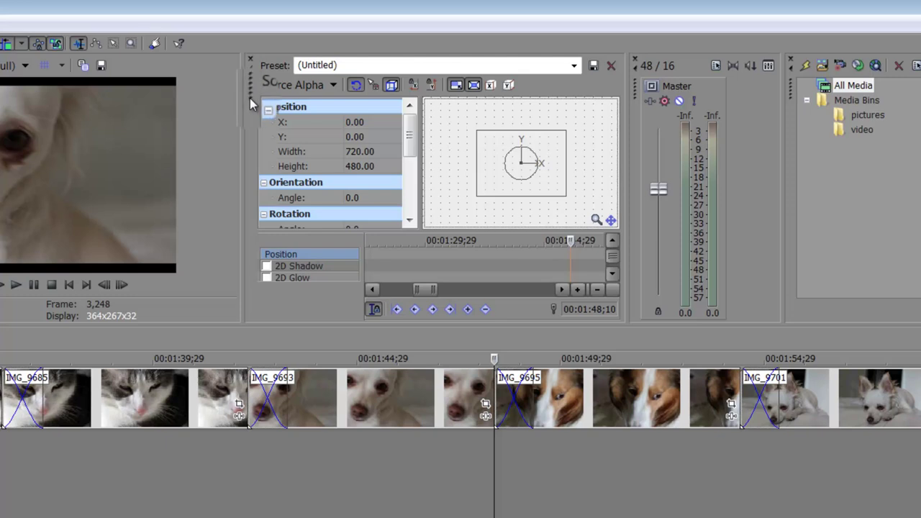
pyautogui.moveTo(250, 98); pyautogui.dragTo(285, 403)
pyautogui.moveTo(361, 161); pyautogui.dragTo(247, 185)
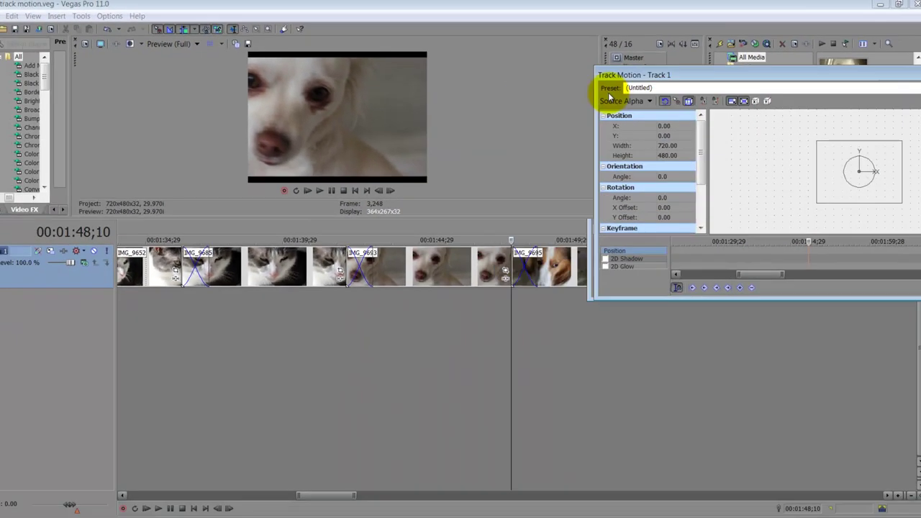
pyautogui.moveTo(335, 132); pyautogui.dragTo(413, 25)
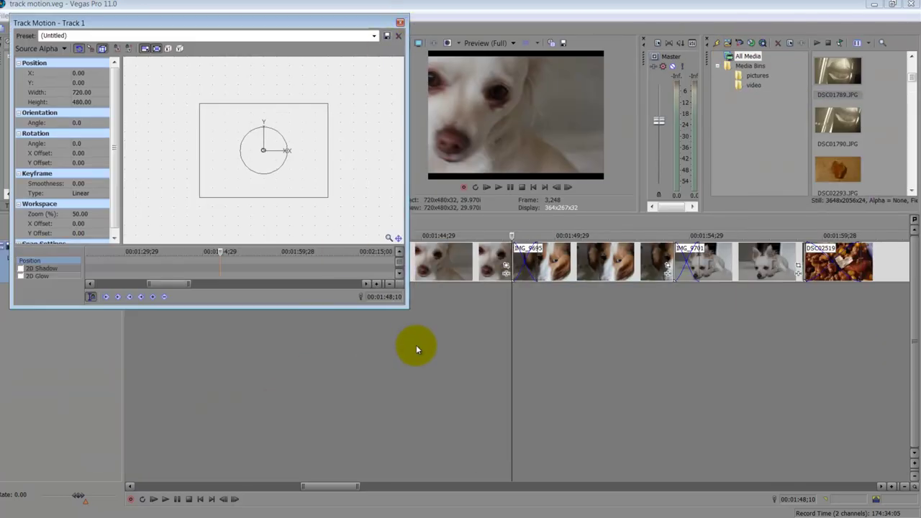
# Open Event Pan/Crop for the IMG_9693 photo and arrange its window over the lower part of Track Motion.
pyautogui.click(507, 269)
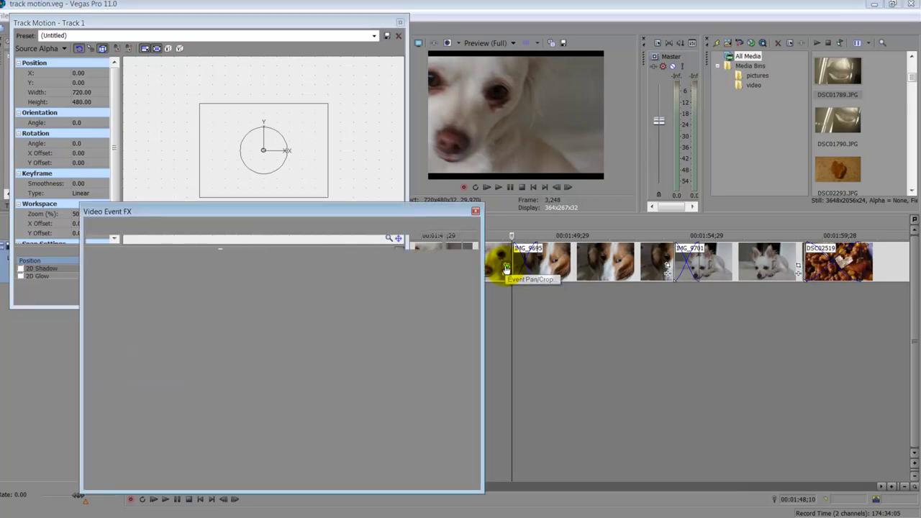
pyautogui.moveTo(430, 208)
pyautogui.mouseDown()
pyautogui.moveTo(362, 221)
pyautogui.moveTo(445, 199)
pyautogui.mouseUp()
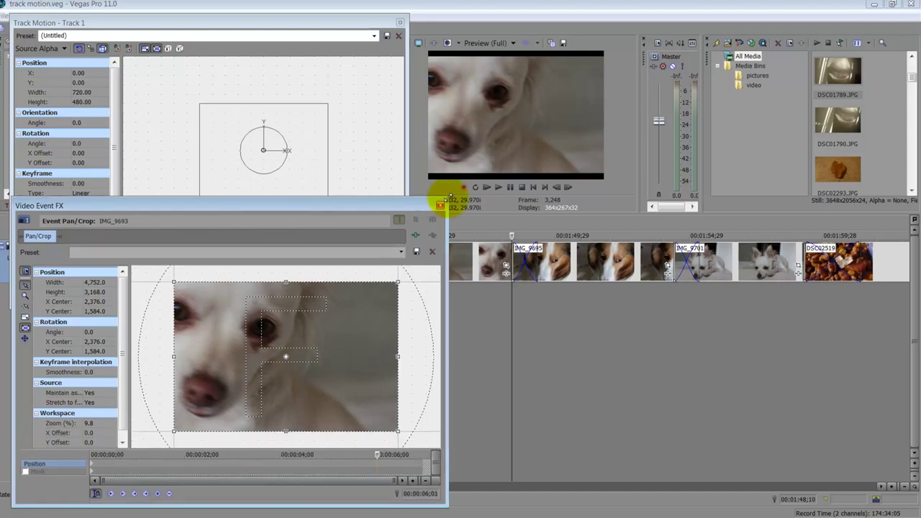
pyautogui.moveTo(540, 231); pyautogui.dragTo(850, 225)
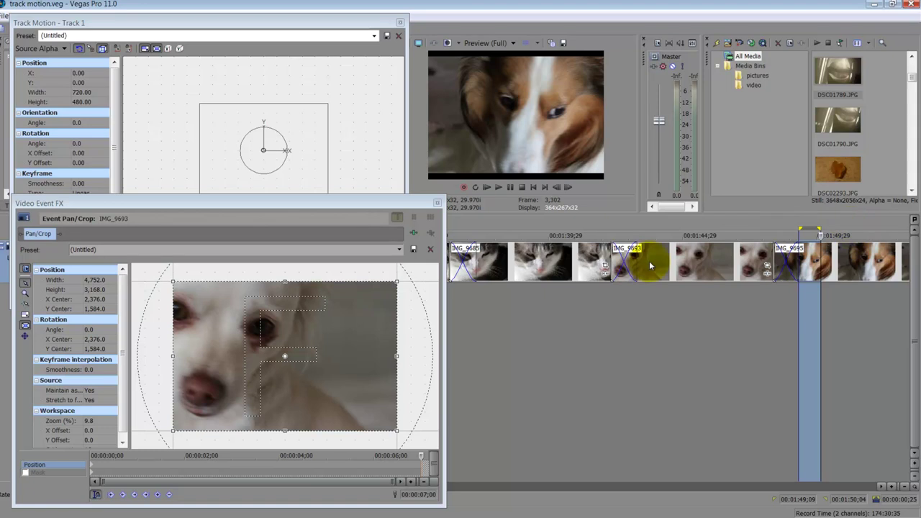
# Show the IMG_9685 cat photo, enlarge the video preview, and reposition the Track Motion window so it does not cover the preview.
pyautogui.click(513, 308)
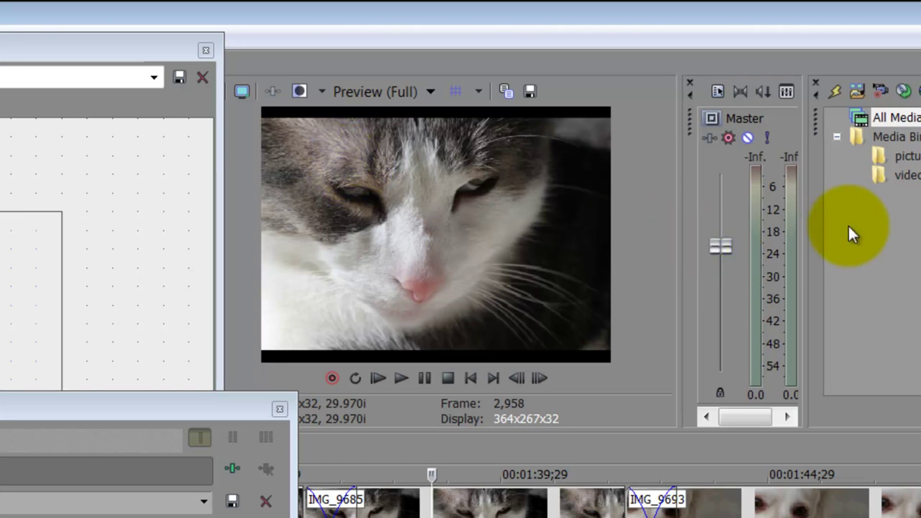
pyautogui.moveTo(806, 237); pyautogui.dragTo(920, 236)
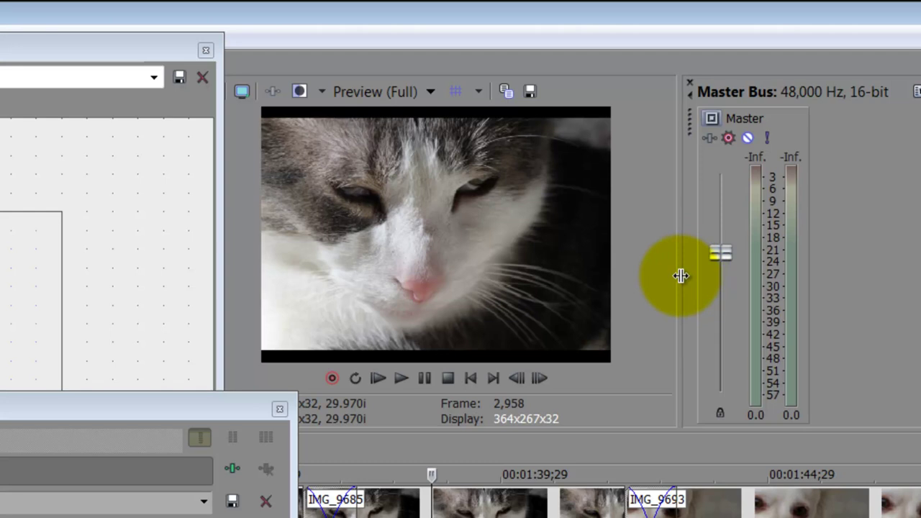
pyautogui.moveTo(679, 274); pyautogui.dragTo(866, 262)
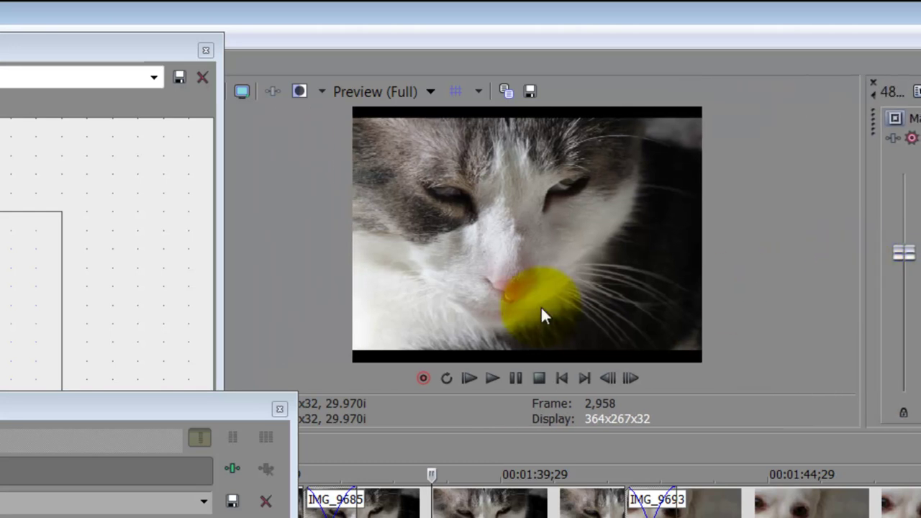
pyautogui.moveTo(222, 294)
pyautogui.mouseDown()
pyautogui.moveTo(241, 294)
pyautogui.moveTo(231, 295)
pyautogui.mouseUp()
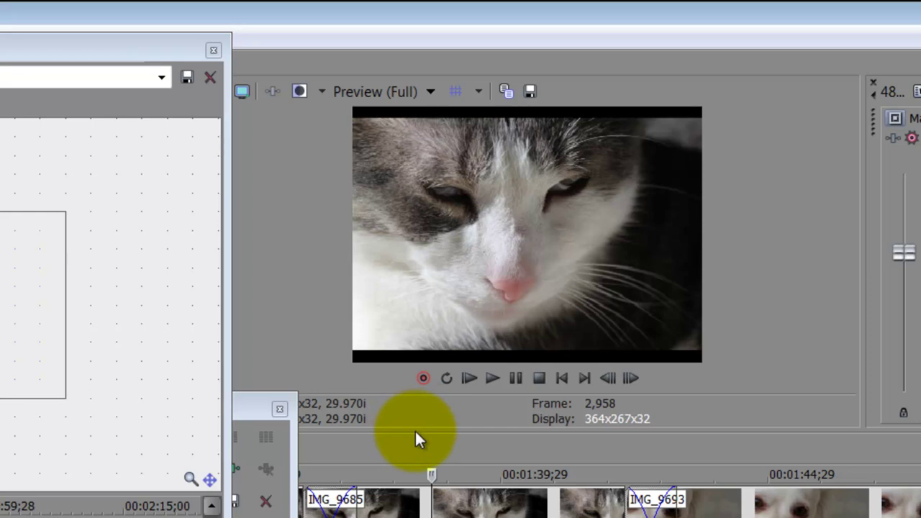
pyautogui.moveTo(415, 429); pyautogui.dragTo(416, 517)
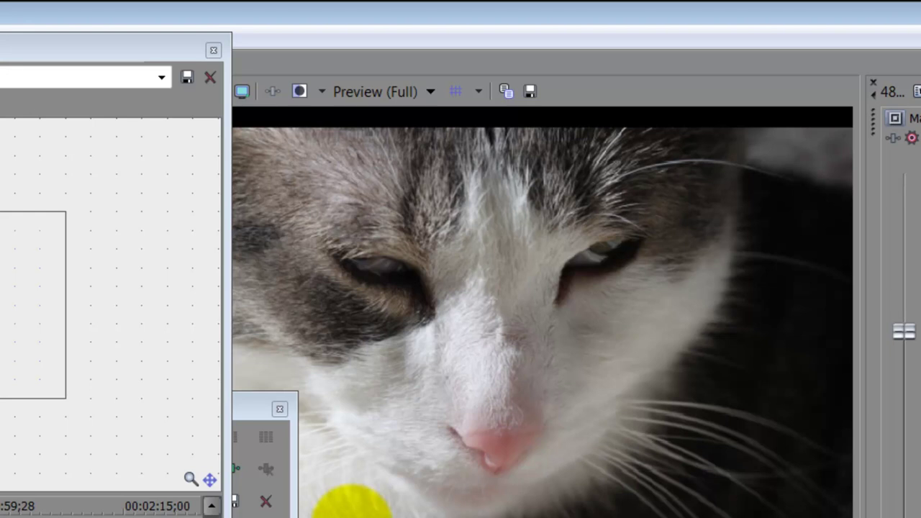
pyautogui.moveTo(137, 44); pyautogui.dragTo(77, 103)
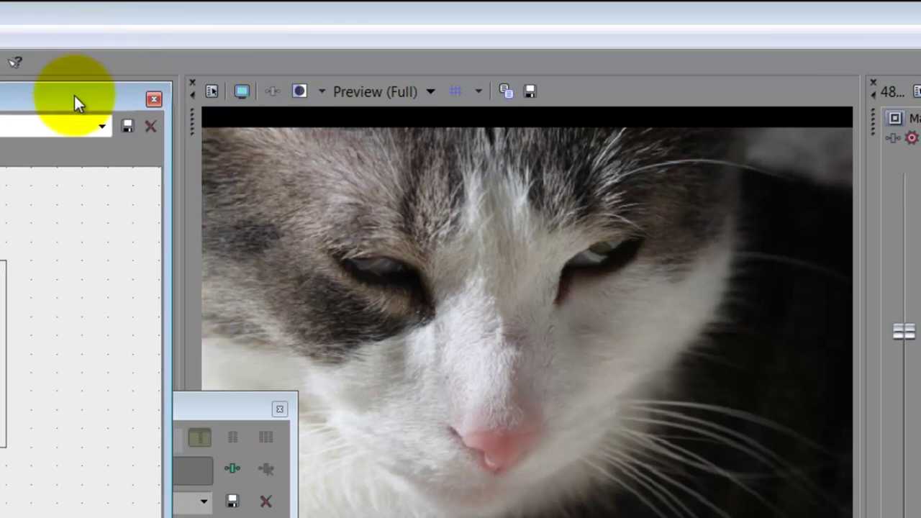
pyautogui.moveTo(180, 82); pyautogui.dragTo(244, 80)
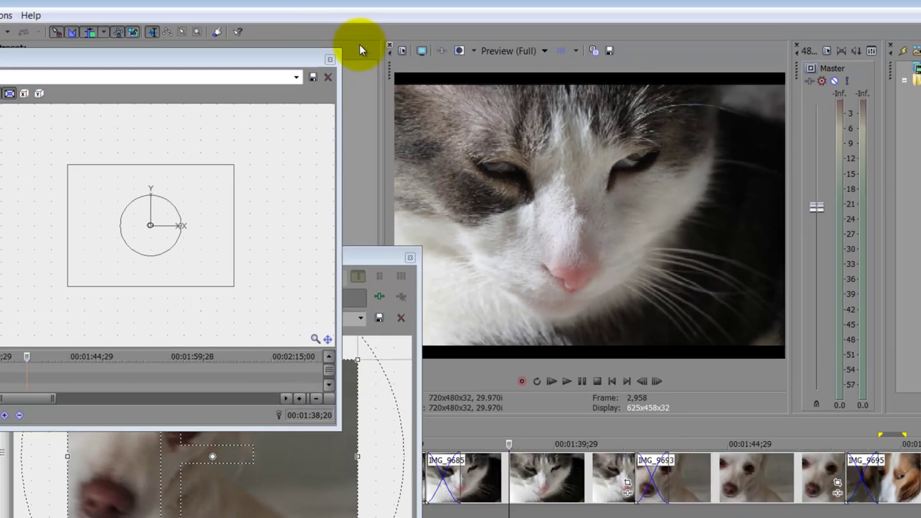
pyautogui.moveTo(81, 109); pyautogui.dragTo(133, 24)
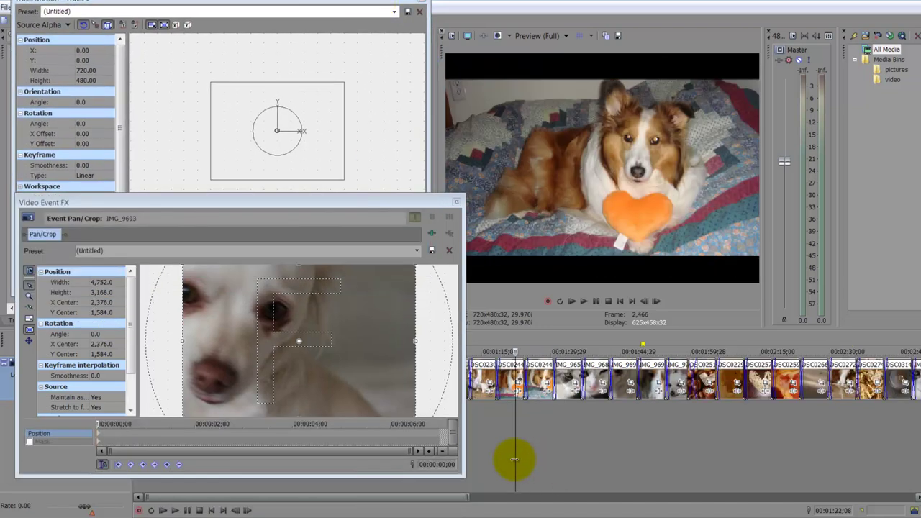
# Scrub the main timeline and the Track Motion keyframe timeline over the DSC0244 photo to compare their cursors.
pyautogui.moveTo(514, 456)
pyautogui.mouseDown()
pyautogui.moveTo(479, 453)
pyautogui.moveTo(550, 439)
pyautogui.moveTo(514, 447)
pyautogui.mouseUp()
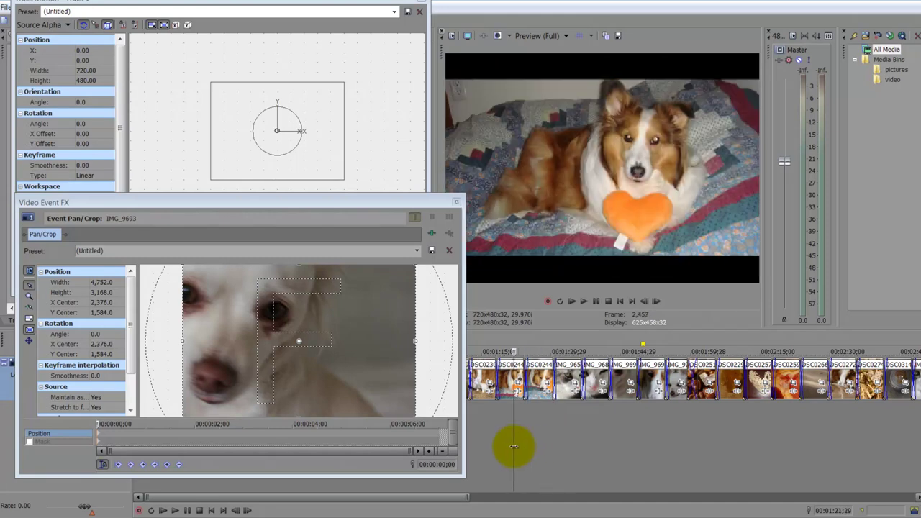
pyautogui.click(499, 404)
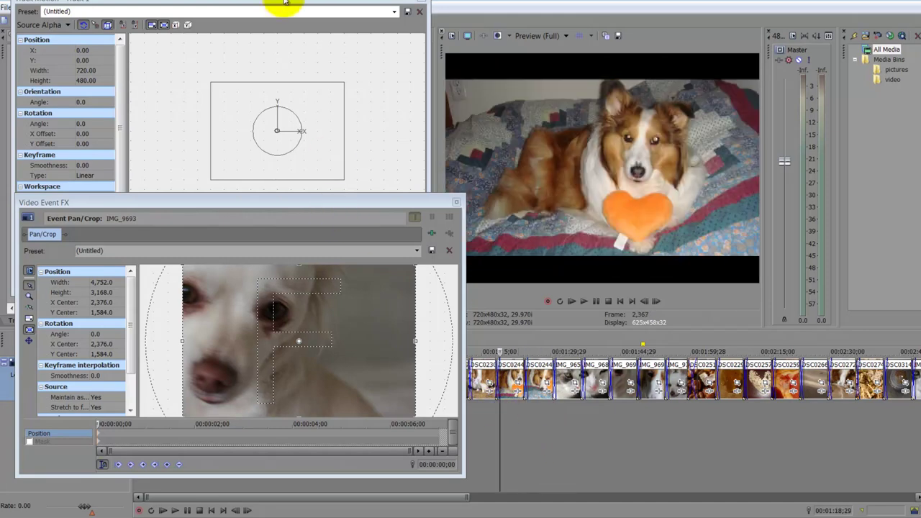
pyautogui.click(338, 2)
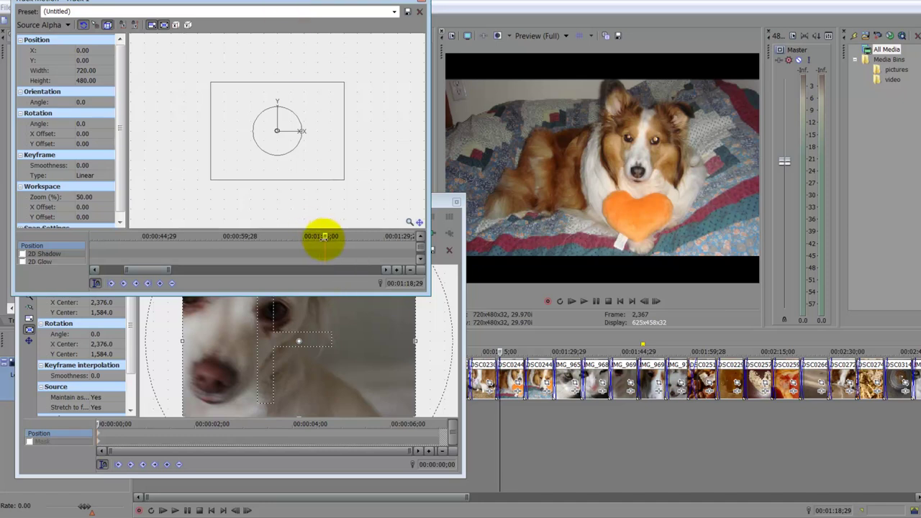
pyautogui.moveTo(324, 237); pyautogui.dragTo(367, 252)
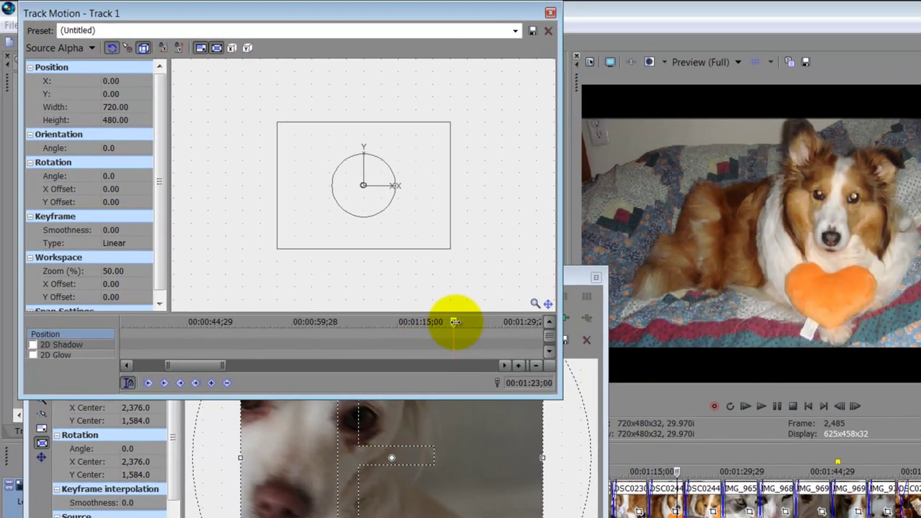
pyautogui.moveTo(455, 322); pyautogui.dragTo(457, 322)
pyautogui.click(321, 221)
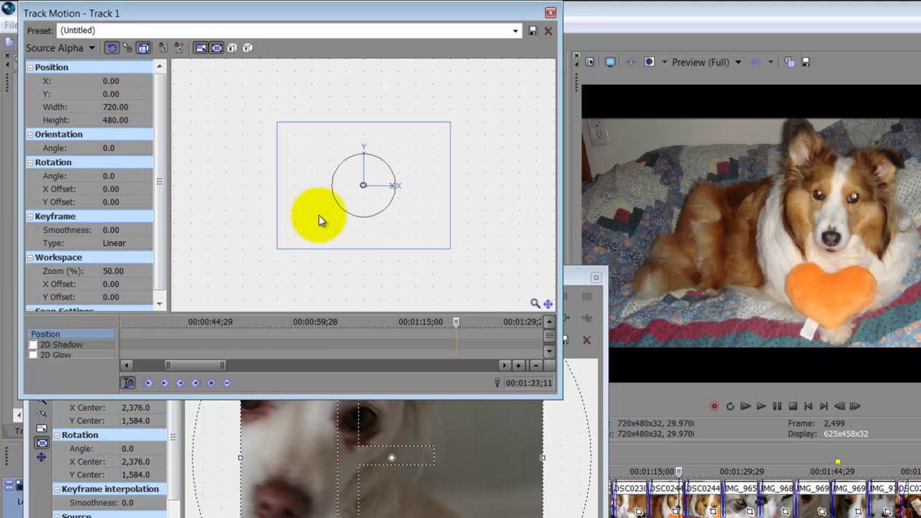
pyautogui.moveTo(456, 323)
pyautogui.mouseDown()
pyautogui.moveTo(474, 323)
pyautogui.moveTo(422, 329)
pyautogui.moveTo(471, 329)
pyautogui.moveTo(451, 328)
pyautogui.mouseUp()
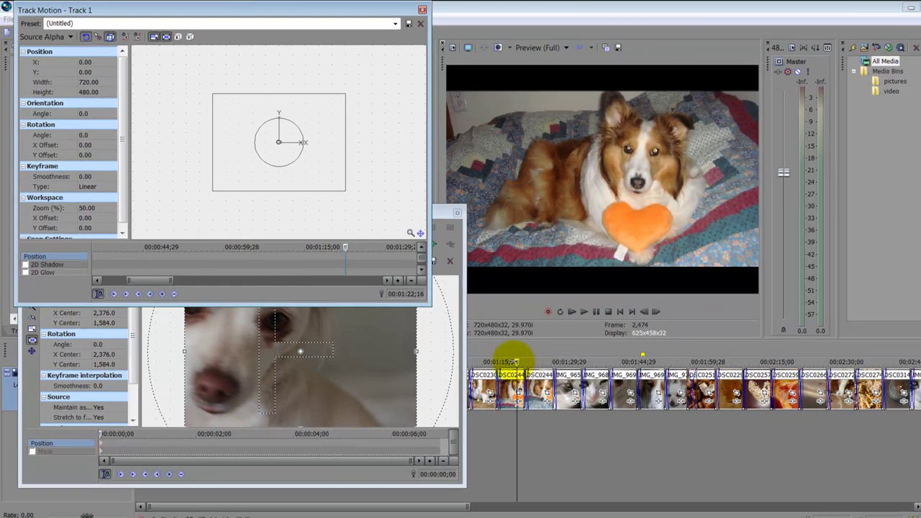
pyautogui.moveTo(518, 362); pyautogui.dragTo(518, 362)
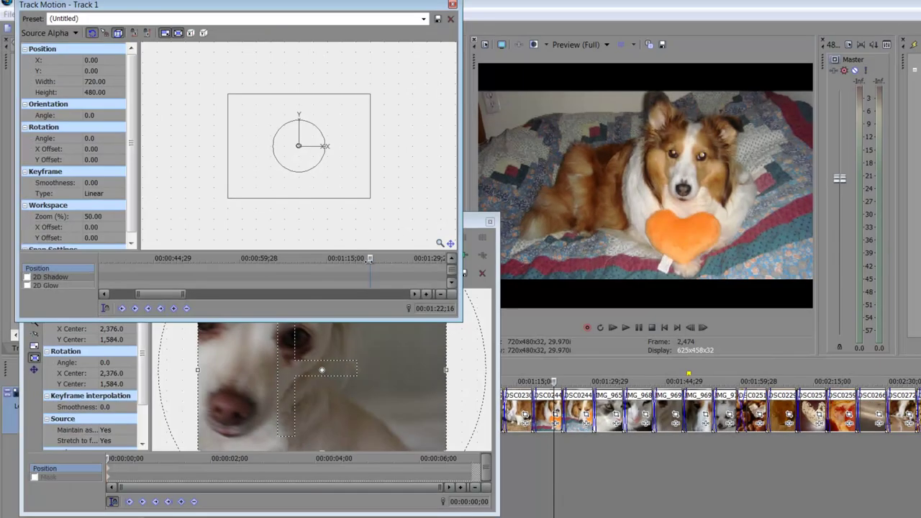
# Scrub the Track Motion keyframe timeline without cursor synchronization, turn on Sync Cursor, and scrub it again.
pyautogui.moveTo(370, 259); pyautogui.dragTo(394, 259)
pyautogui.moveTo(305, 257); pyautogui.dragTo(371, 259)
pyautogui.moveTo(310, 260); pyautogui.dragTo(299, 259)
pyautogui.moveTo(413, 258); pyautogui.dragTo(348, 258)
pyautogui.click(106, 310)
pyautogui.click(370, 258)
pyautogui.moveTo(405, 256); pyautogui.dragTo(366, 258)
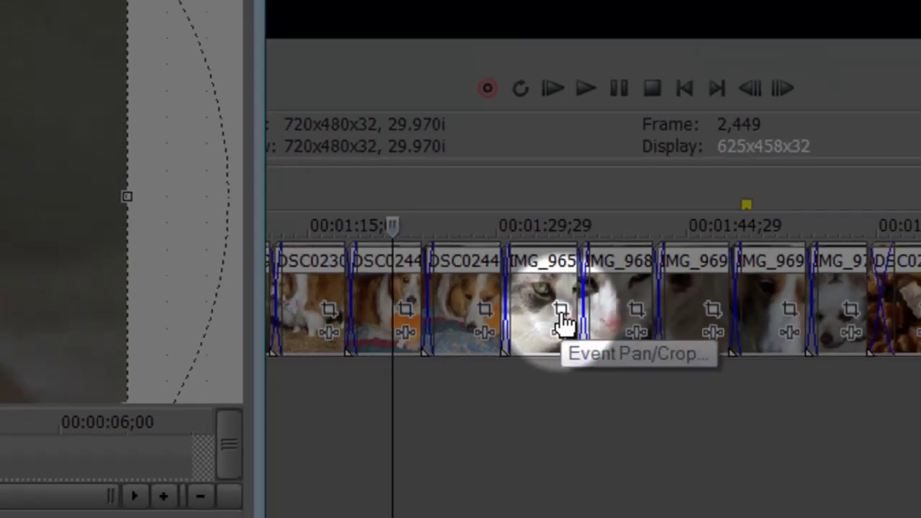
# Scrub the IMG_9693 Pan/Crop keyframe timeline and the Track Motion timeline beyond the last photo to compare their extents.
pyautogui.click(553, 310)
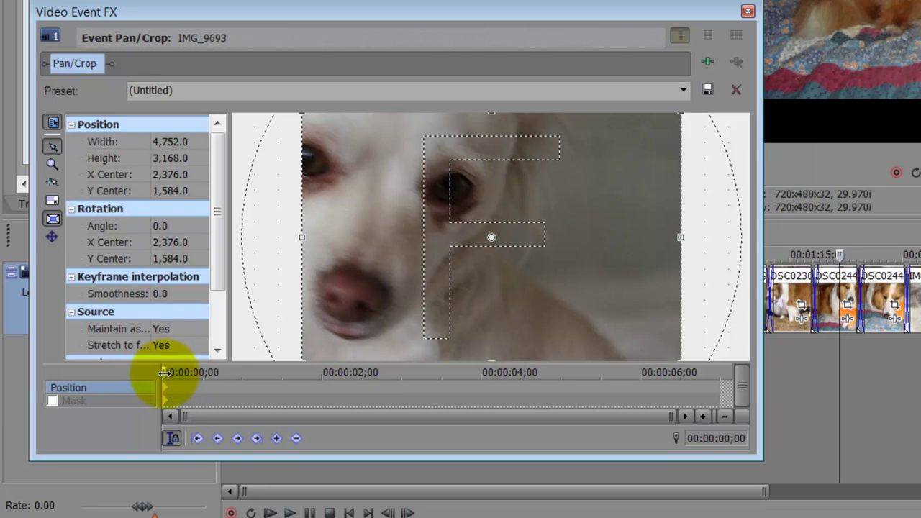
pyautogui.moveTo(165, 372); pyautogui.dragTo(319, 375)
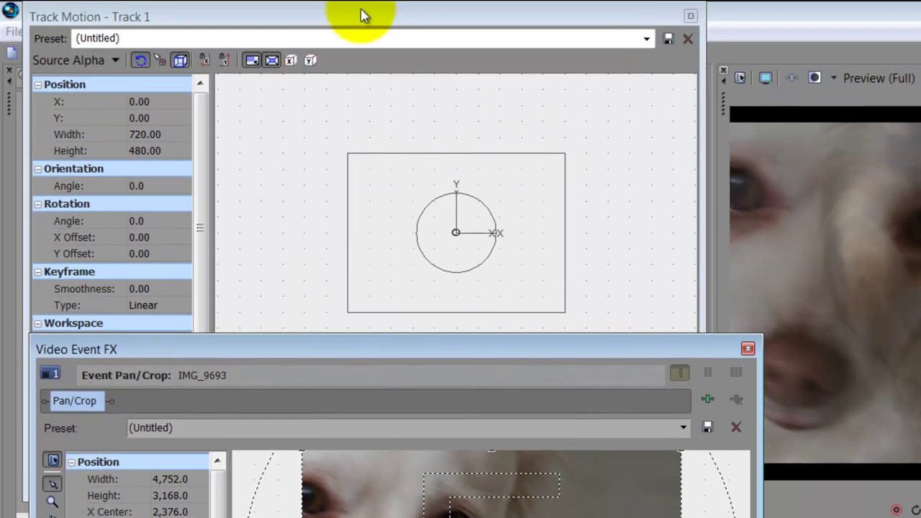
pyautogui.click(360, 28)
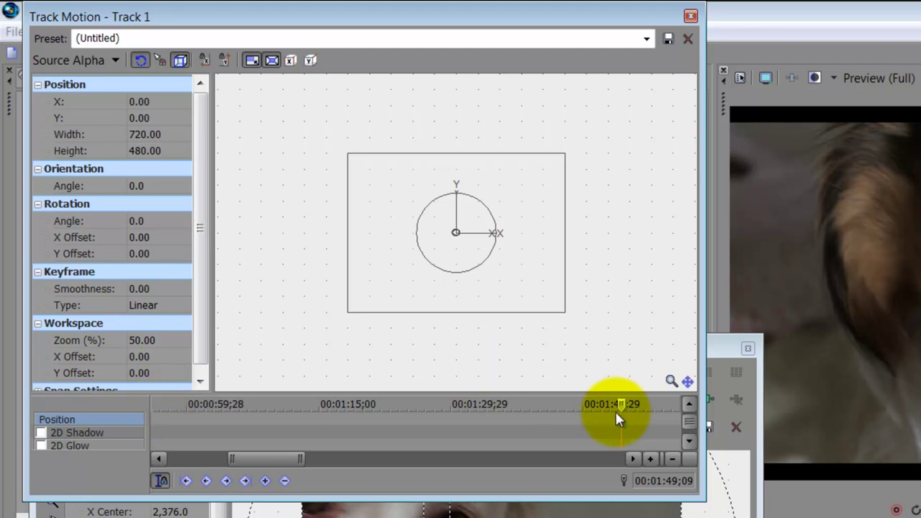
pyautogui.moveTo(621, 404); pyautogui.dragTo(695, 407)
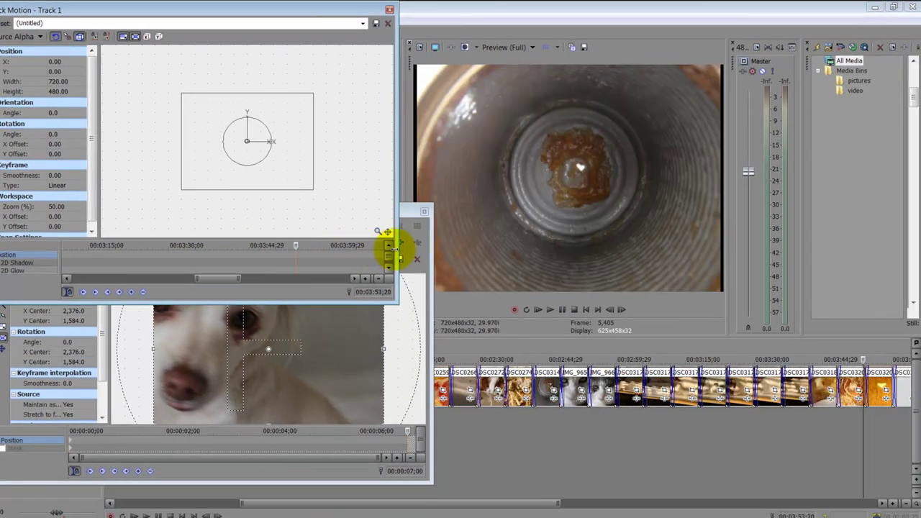
pyautogui.moveTo(394, 248); pyautogui.dragTo(182, 247)
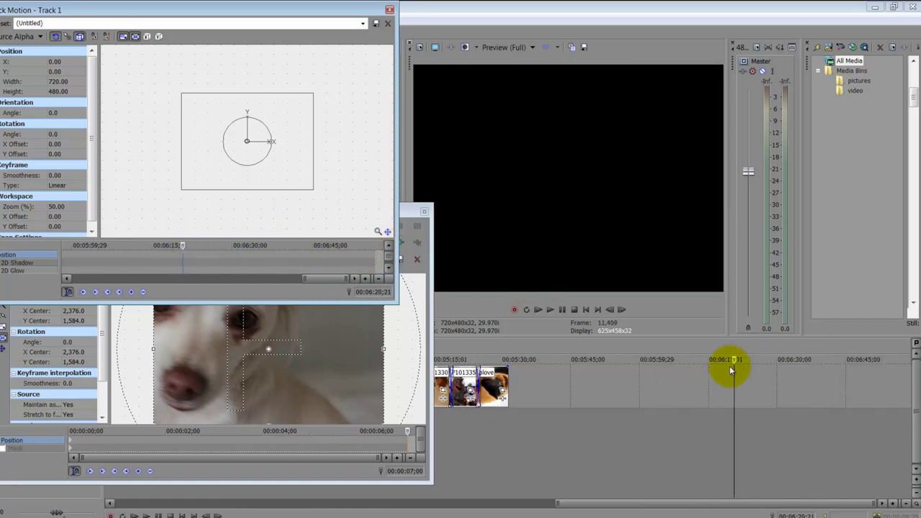
# Preview individual photos on the main timeline, from the final event back to the IMG0005 and IMG_612 events.
pyautogui.click(494, 383)
pyautogui.click(475, 425)
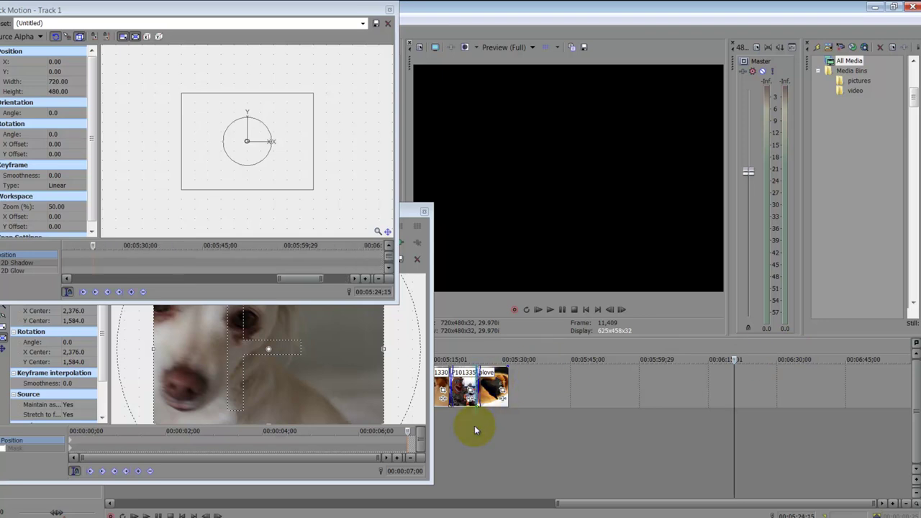
pyautogui.click(487, 444)
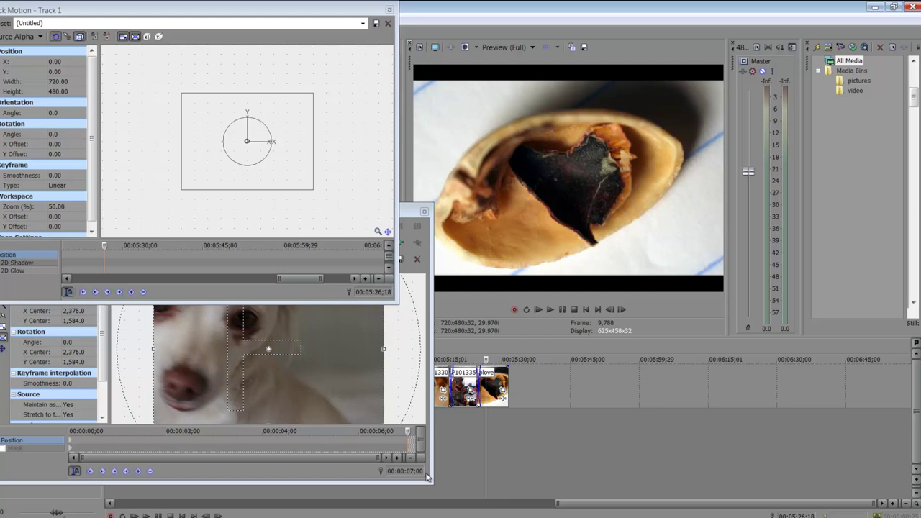
pyautogui.moveTo(620, 505); pyautogui.dragTo(425, 507)
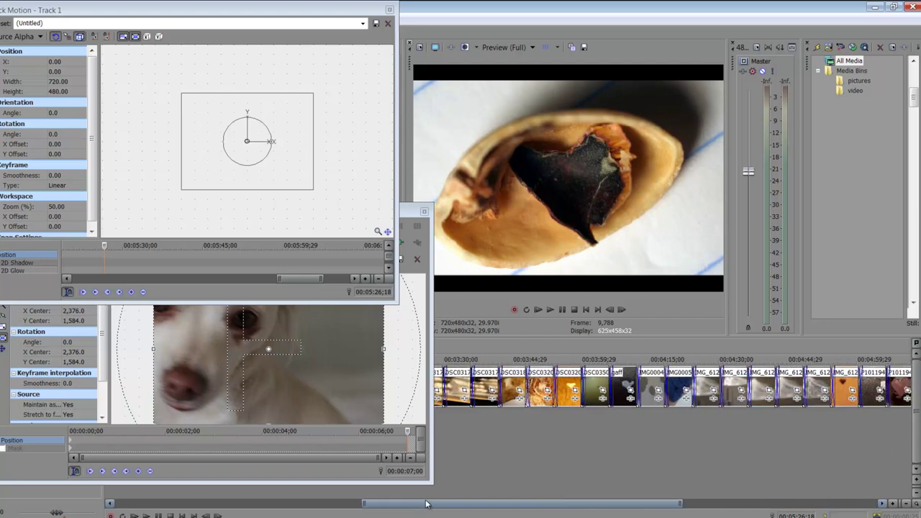
pyautogui.click(624, 444)
pyautogui.click(681, 442)
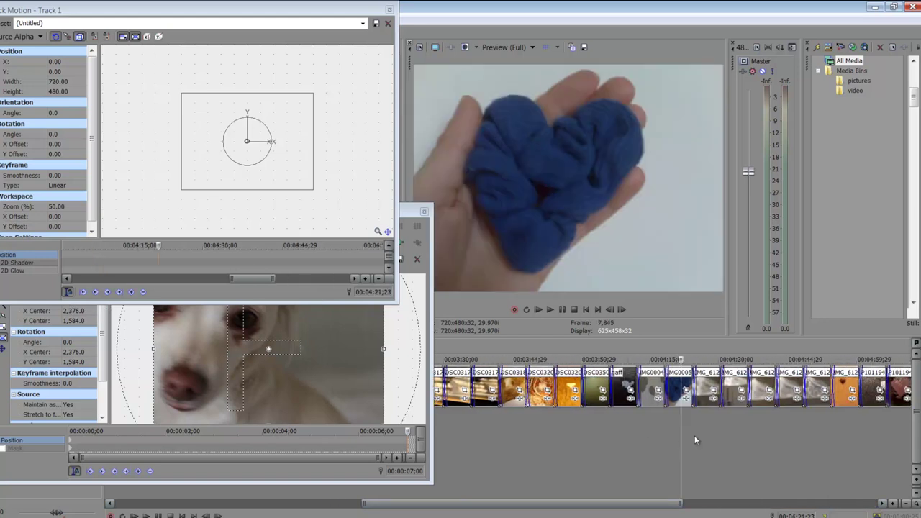
pyautogui.click(705, 437)
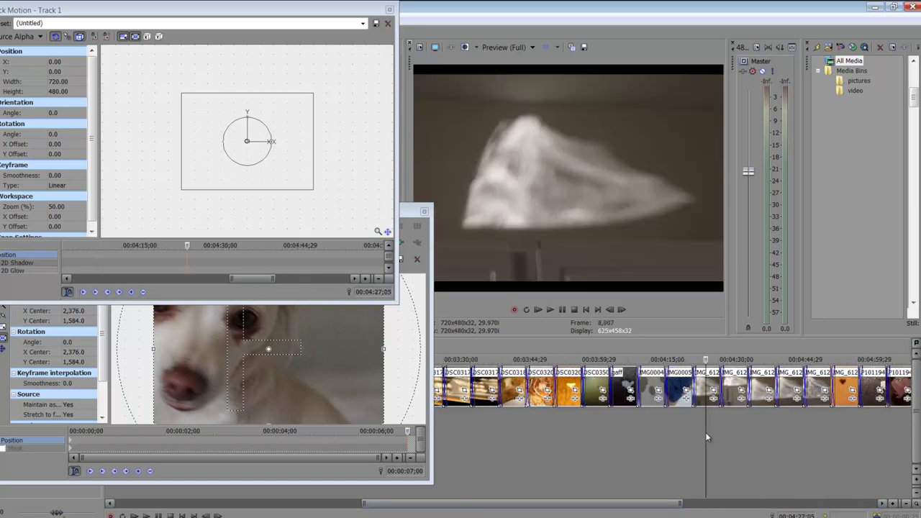
# Add a Track Motion keyframe at 00:01:24;20, at the transition into the DSC02448 photo.
pyautogui.click(507, 448)
pyautogui.moveTo(490, 361); pyautogui.dragTo(920, 346)
pyautogui.hscroll(-5, 661, 362)
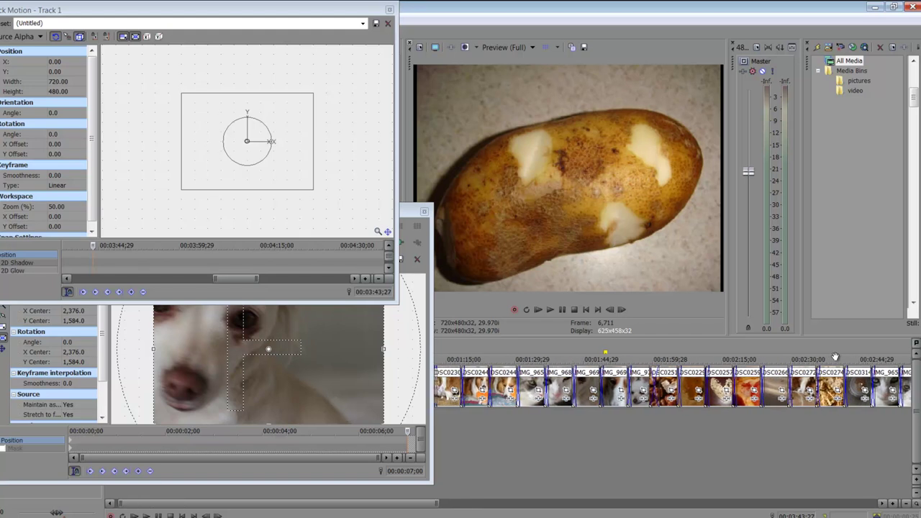
pyautogui.click(481, 433)
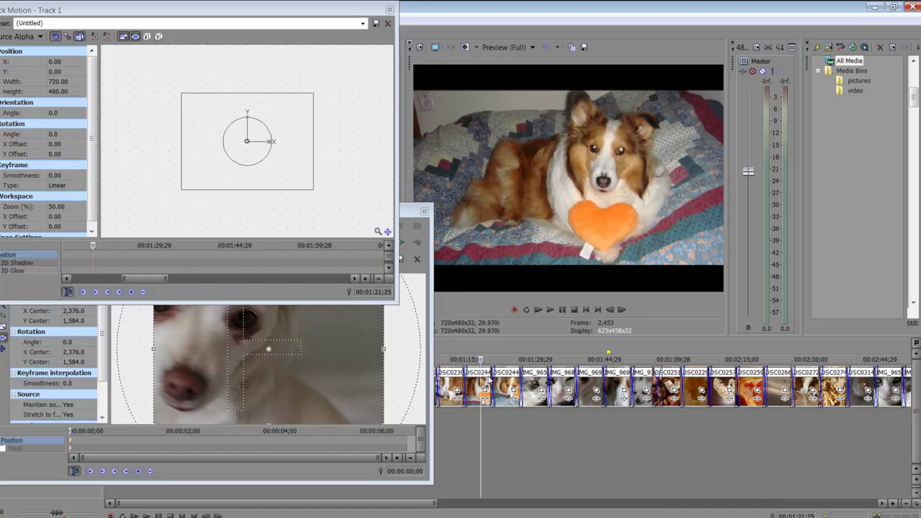
pyautogui.scroll(5, 489, 380)
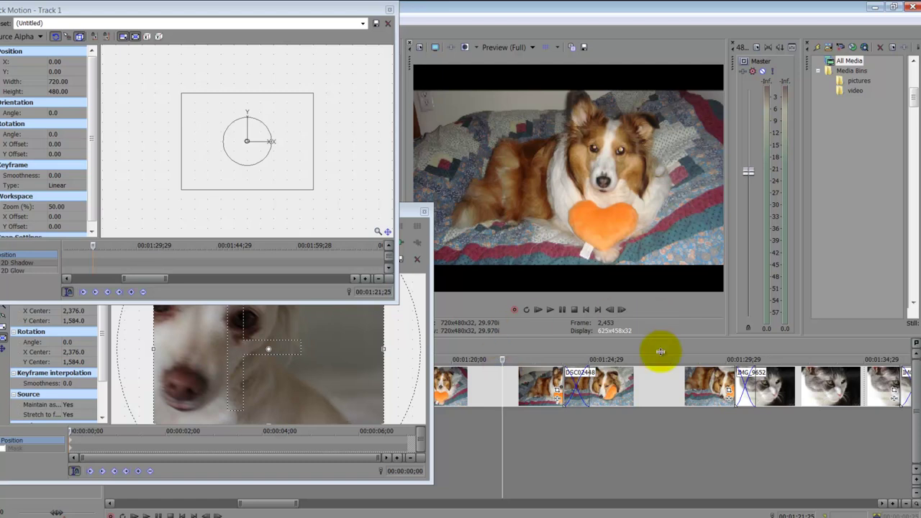
pyautogui.click(580, 411)
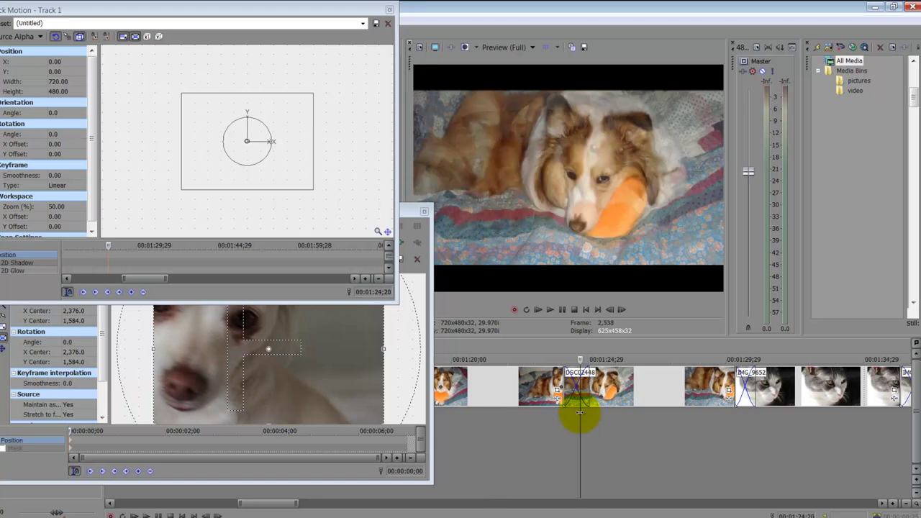
pyautogui.click(241, 166)
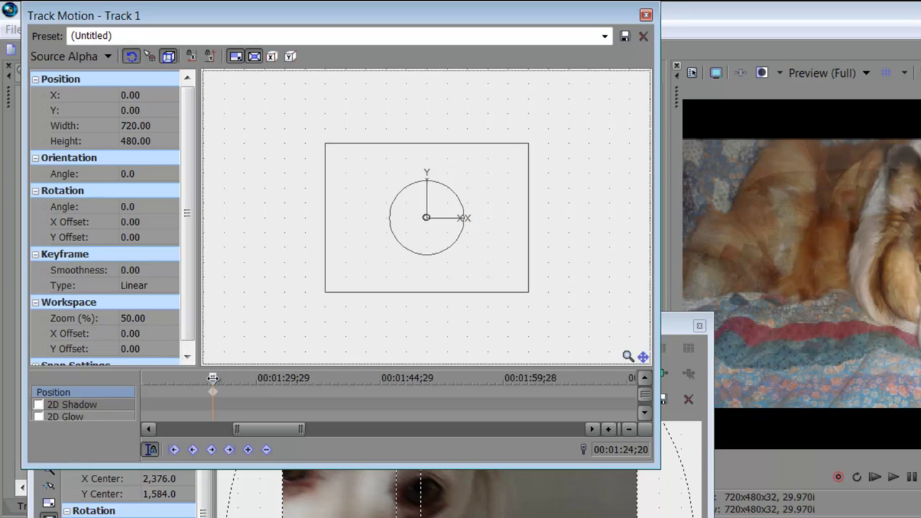
# Add a Track Motion keyframe at 00:01:30;21 and enlarge the track frame to about 954 by 636.
pyautogui.moveTo(213, 378); pyautogui.dragTo(261, 392)
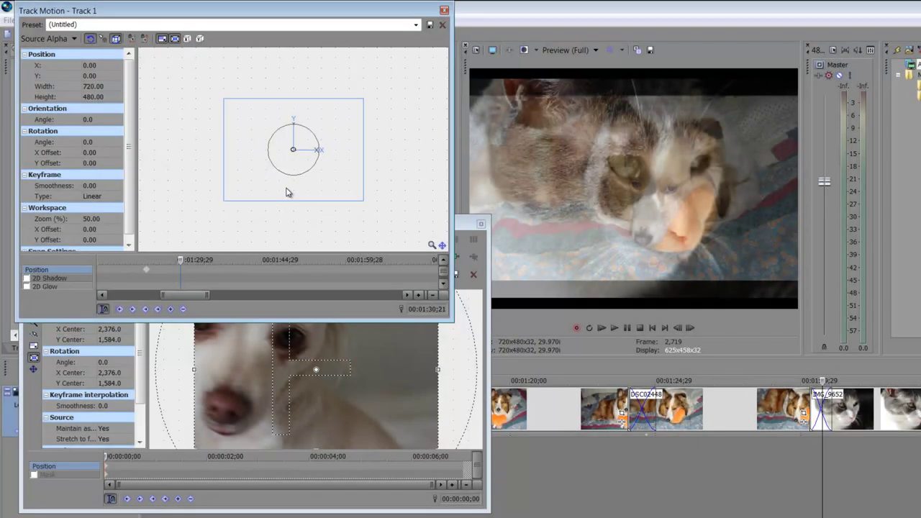
pyautogui.click(286, 192)
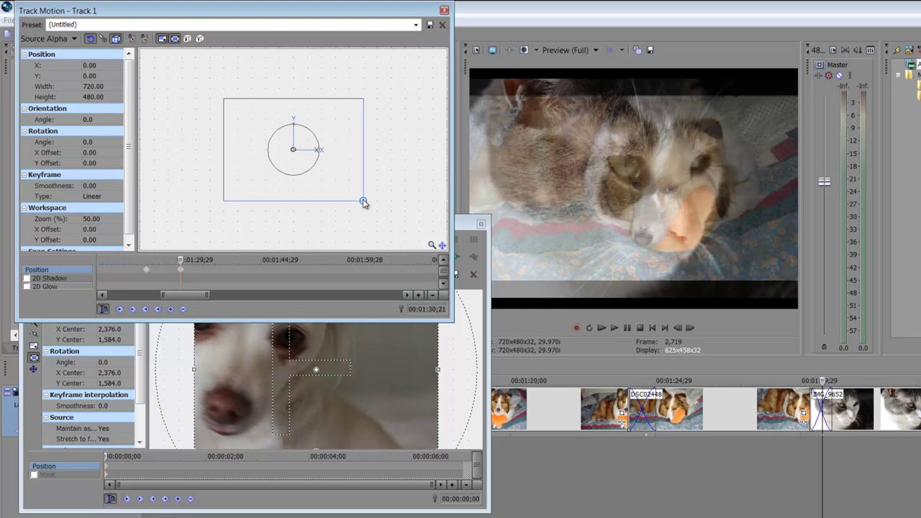
pyautogui.moveTo(365, 201); pyautogui.dragTo(386, 217)
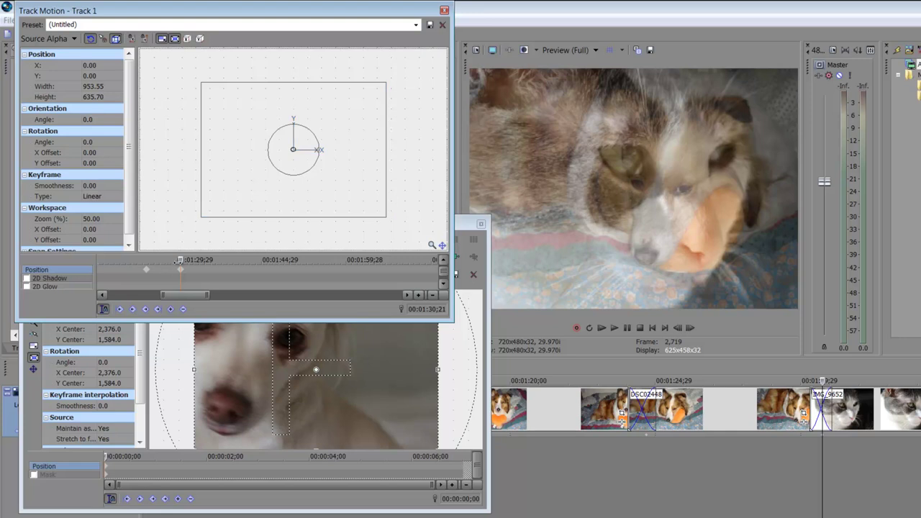
# Add a Track Motion keyframe at 00:01:36;22 and offset the frame to about X 68, Y -39.
pyautogui.moveTo(180, 260); pyautogui.dragTo(185, 260)
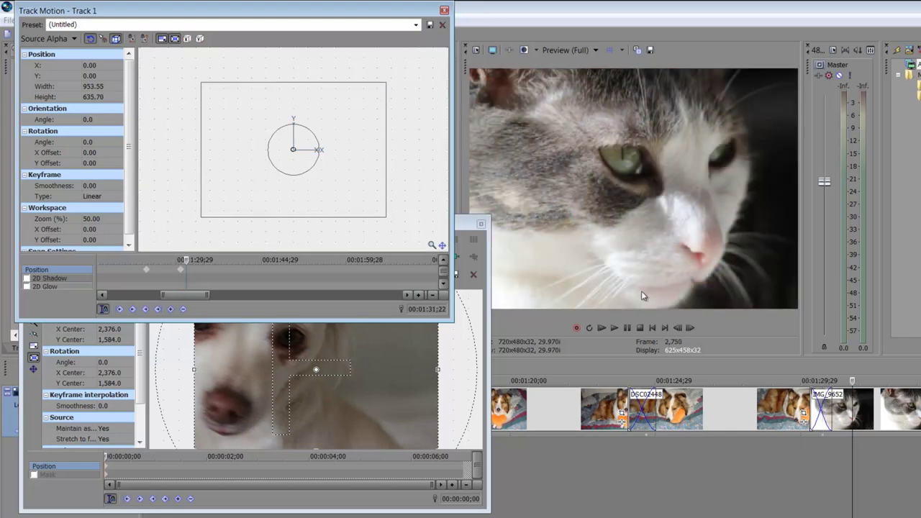
pyautogui.click(832, 436)
pyautogui.scroll(-2, 832, 436)
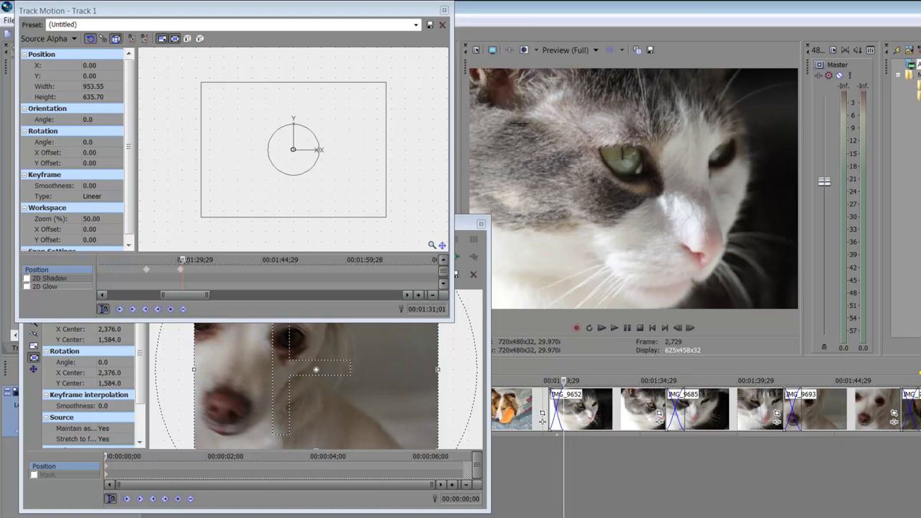
pyautogui.click(202, 261)
pyautogui.moveTo(202, 261); pyautogui.dragTo(214, 261)
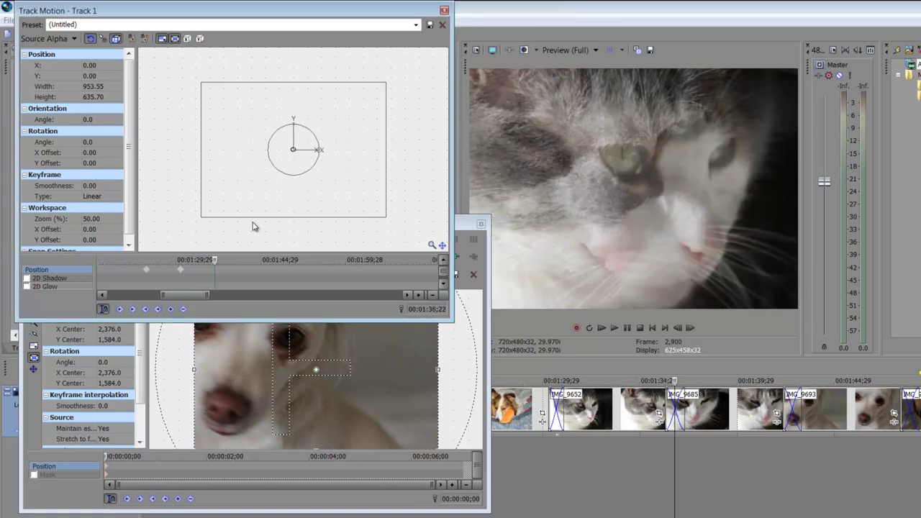
pyautogui.click(342, 184)
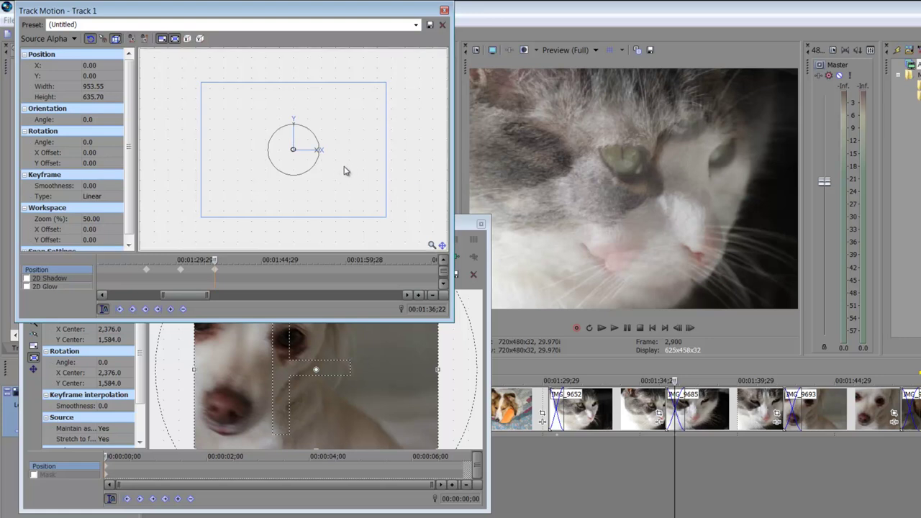
pyautogui.moveTo(344, 171); pyautogui.dragTo(367, 201)
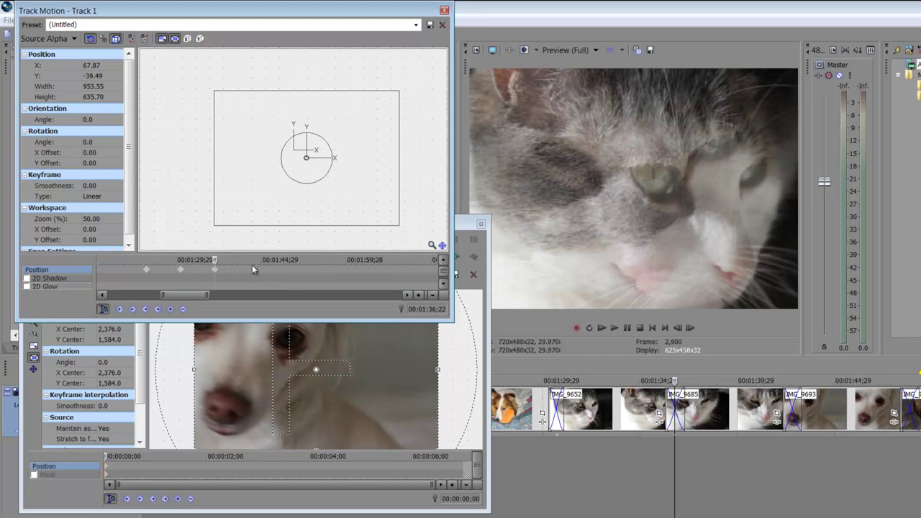
# Add a Track Motion keyframe at 00:01:42;28, with the frame reduced to about 746 by 497 and positioned near X 22, Y 7.
pyautogui.moveTo(217, 260); pyautogui.dragTo(250, 260)
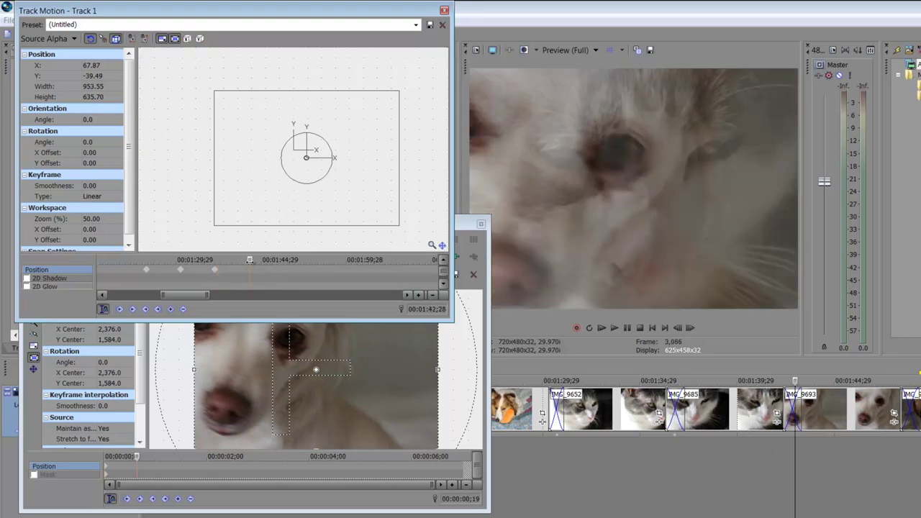
pyautogui.doubleClick(296, 213)
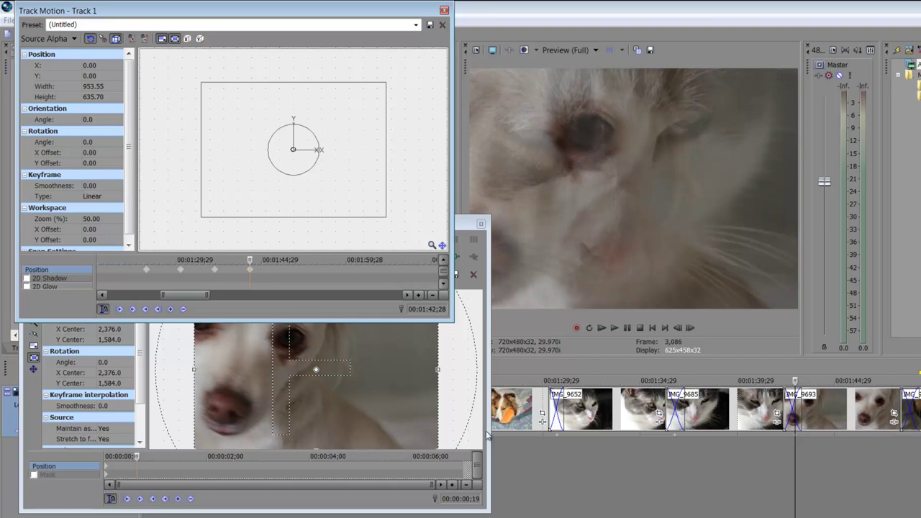
pyautogui.moveTo(386, 217); pyautogui.dragTo(351, 183)
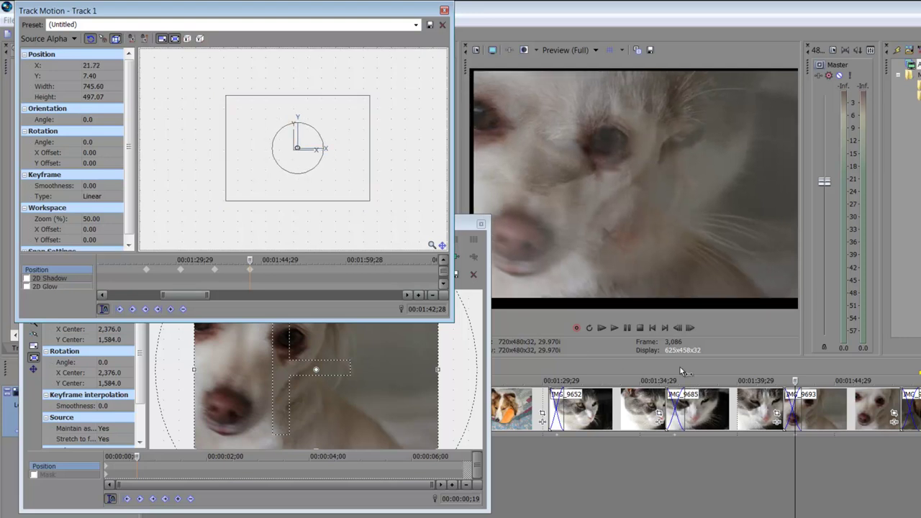
# Add a Track Motion keyframe at 00:01:48;29, with the frame sized about 823 by 548 and positioned near X -33, Y -12.
pyautogui.moveTo(249, 260); pyautogui.dragTo(285, 260)
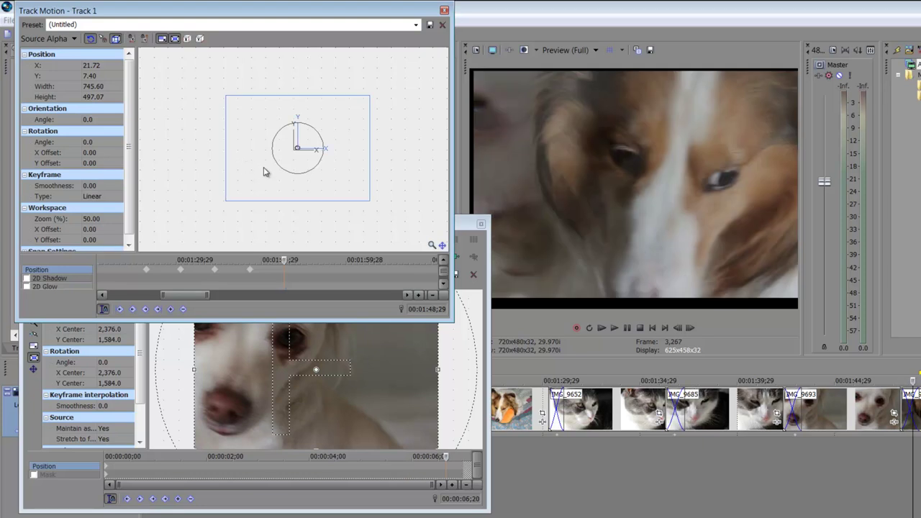
pyautogui.moveTo(267, 172); pyautogui.dragTo(263, 174)
pyautogui.moveTo(356, 130); pyautogui.dragTo(367, 95)
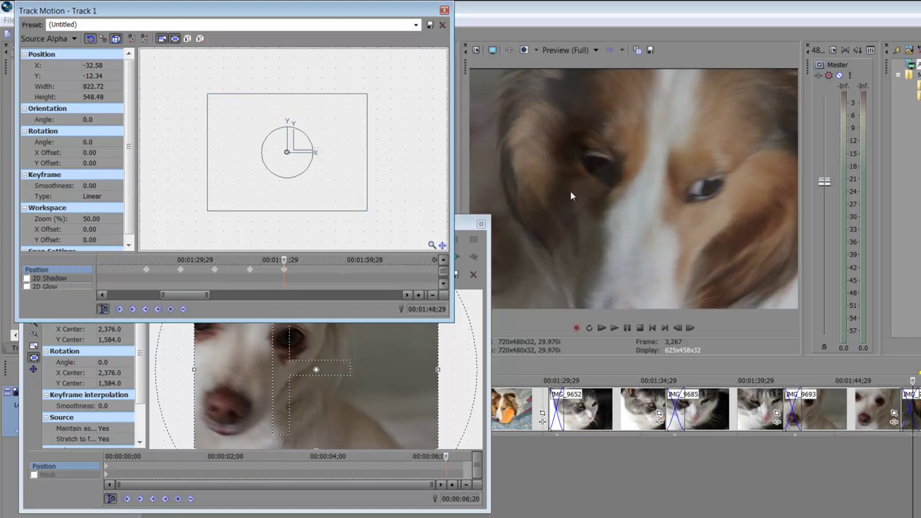
# Play back the start of the track motion over the DSC02448 photo.
pyautogui.click(549, 440)
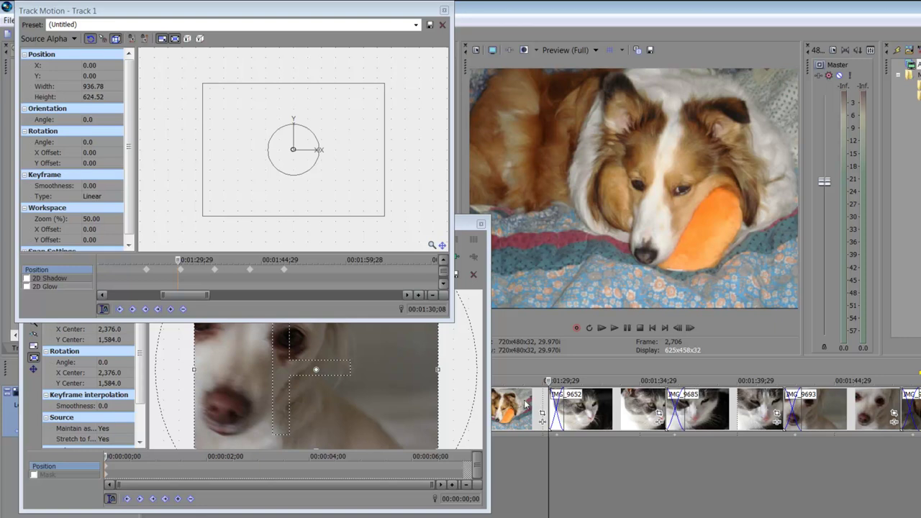
pyautogui.hscroll(-1, 522, 380)
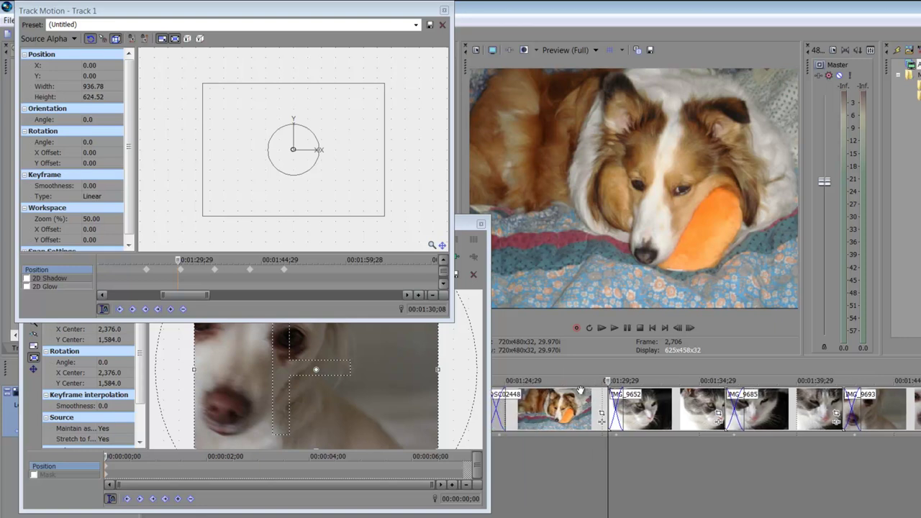
pyautogui.click(494, 450)
pyautogui.press('space')
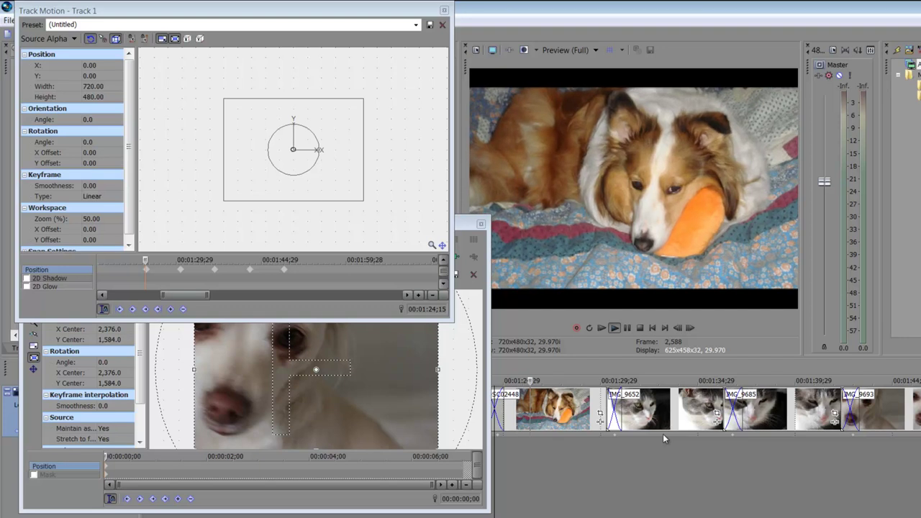
pyautogui.press('space')
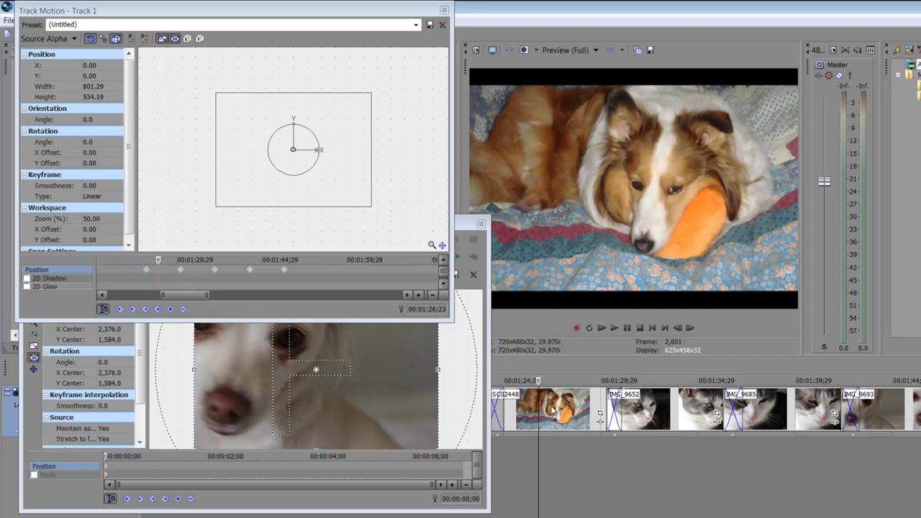
# Move the last Track Motion keyframe from the start of IMG_9695 to beneath the DSC02579 photo.
pyautogui.click(660, 421)
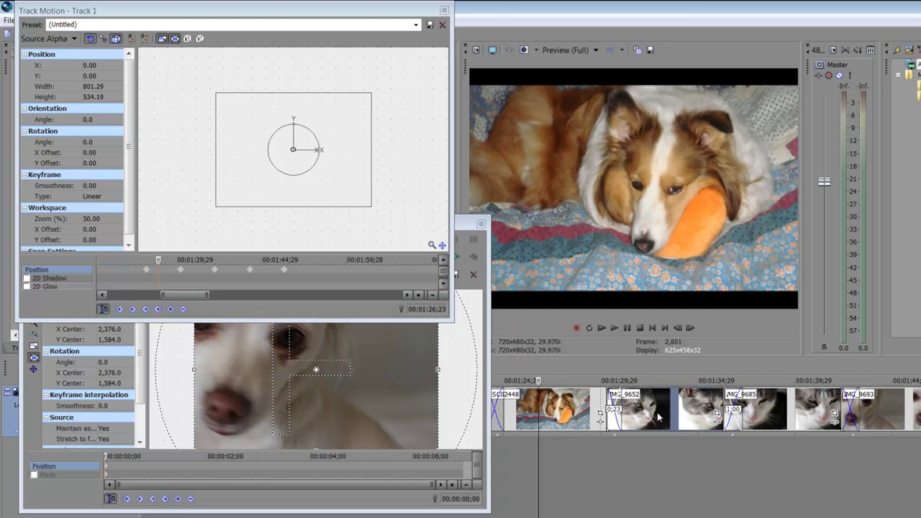
pyautogui.scroll(-2, 659, 421)
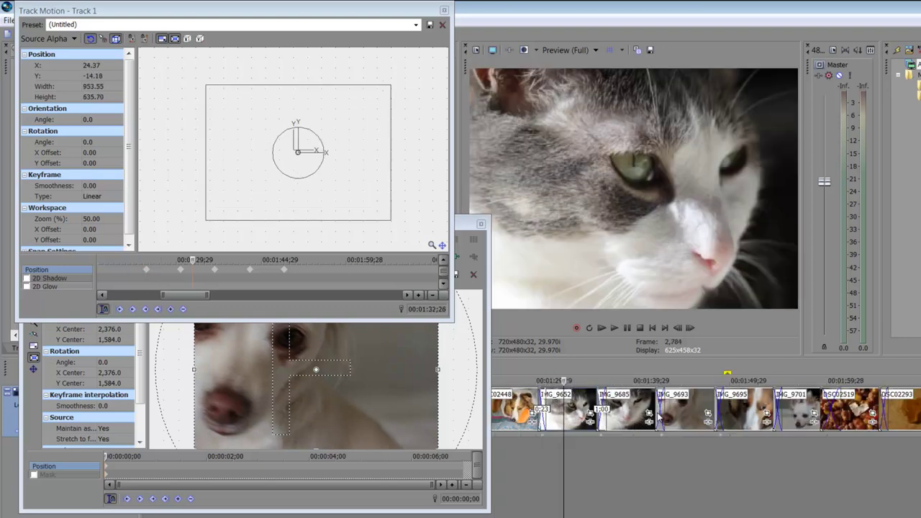
pyautogui.click(779, 434)
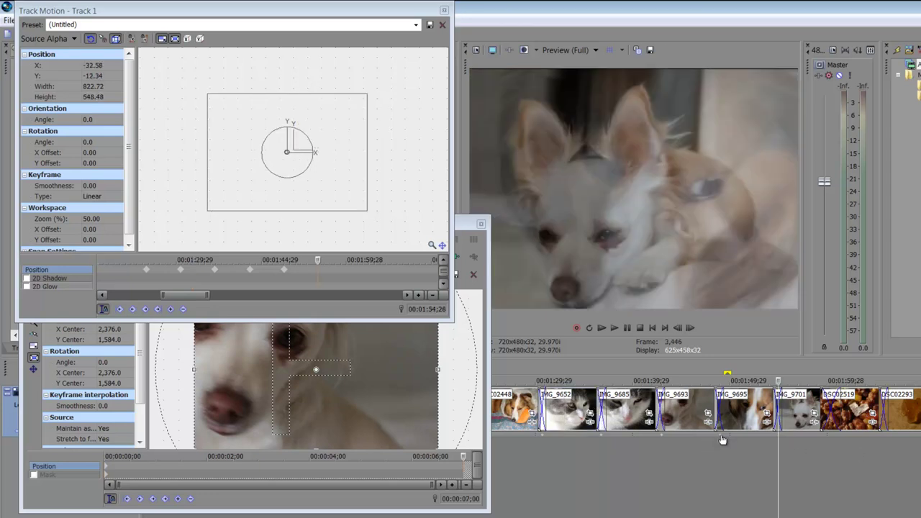
pyautogui.moveTo(721, 436); pyautogui.dragTo(920, 442)
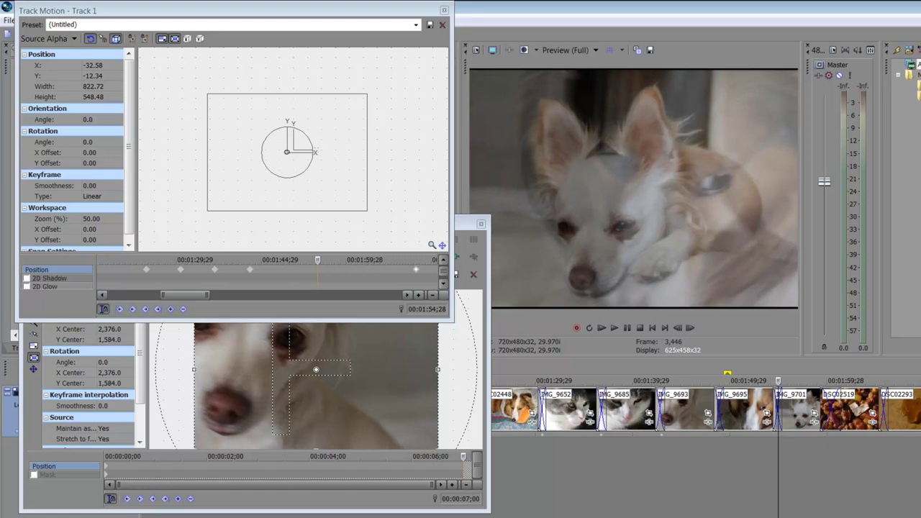
# Play the slideshow from 00:01:29;20, just before the IMG_9652 photo.
pyautogui.click(759, 508)
pyautogui.moveTo(759, 484); pyautogui.dragTo(533, 451)
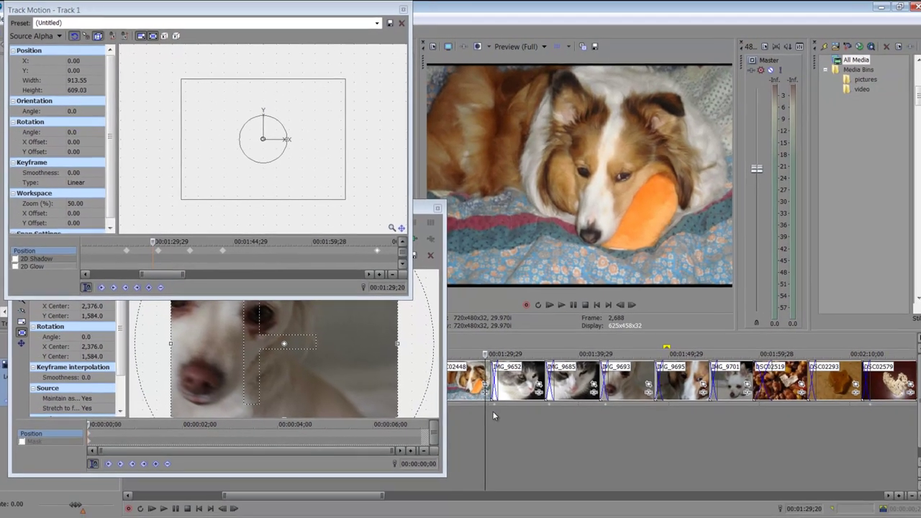
pyautogui.press('space')
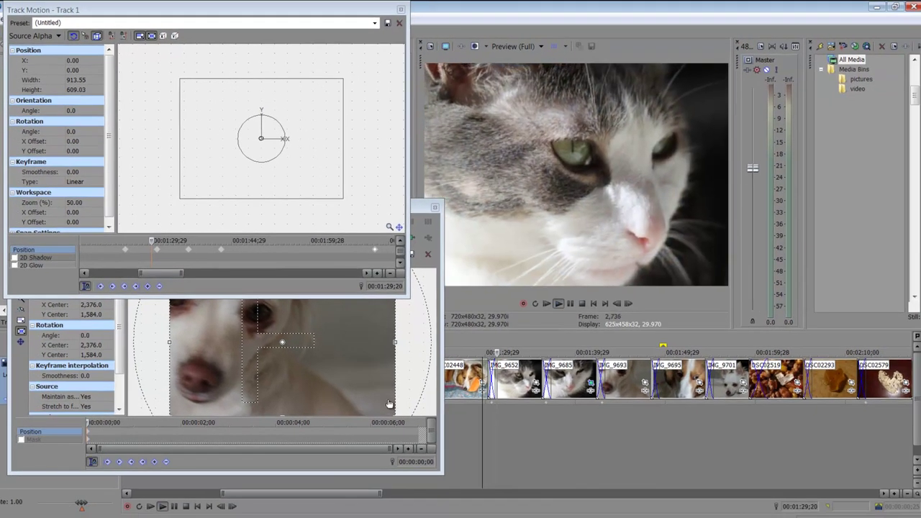
# Shrink the IMG_9685 photo's Pan/Crop frame to about 4,130 wide at 00:00:07;00, and open Pan/Crop for IMG_9695.
pyautogui.moveTo(88, 425); pyautogui.dragTo(440, 430)
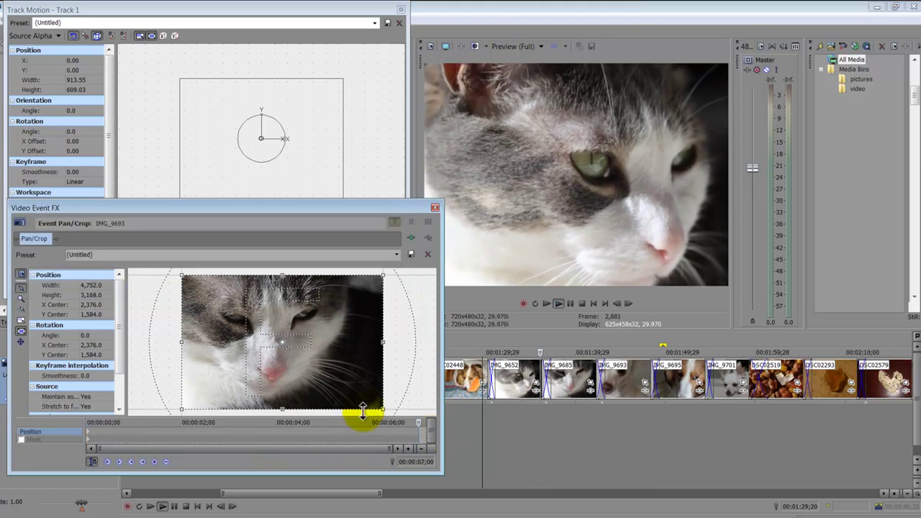
pyautogui.moveTo(383, 409); pyautogui.dragTo(370, 401)
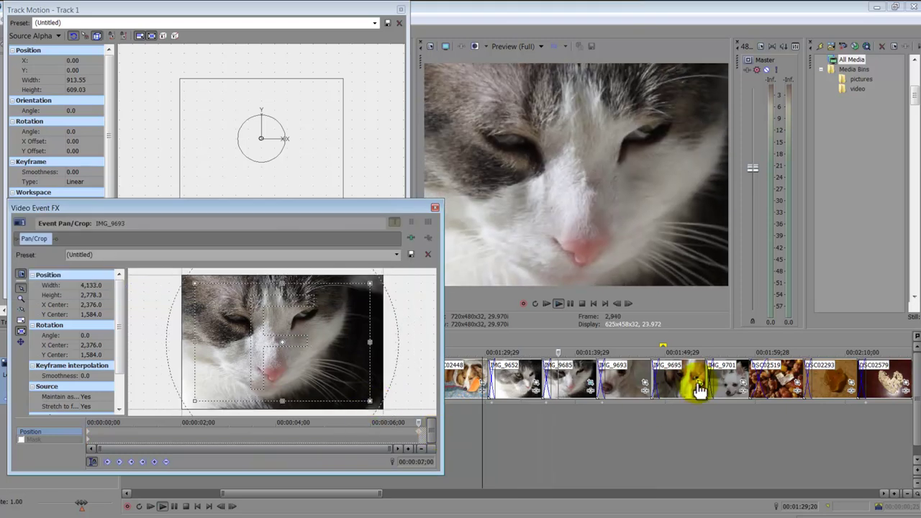
pyautogui.click(701, 388)
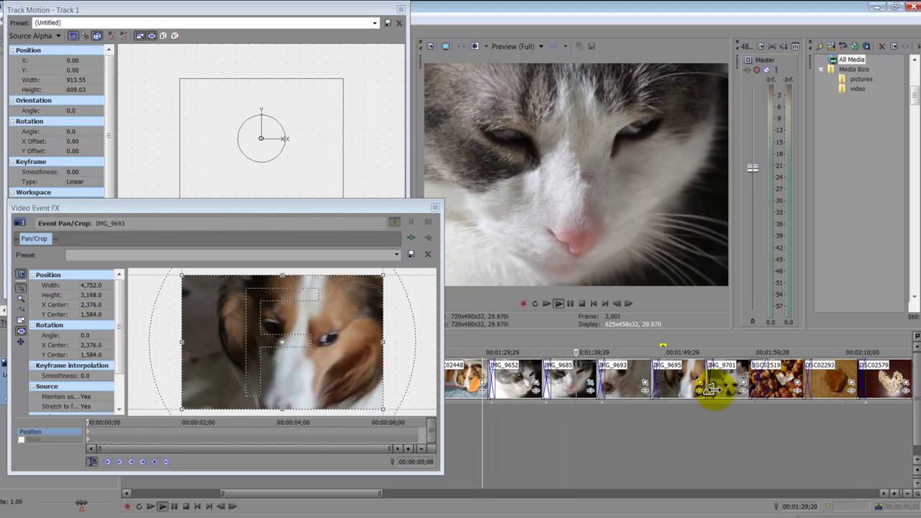
pyautogui.press('Return')
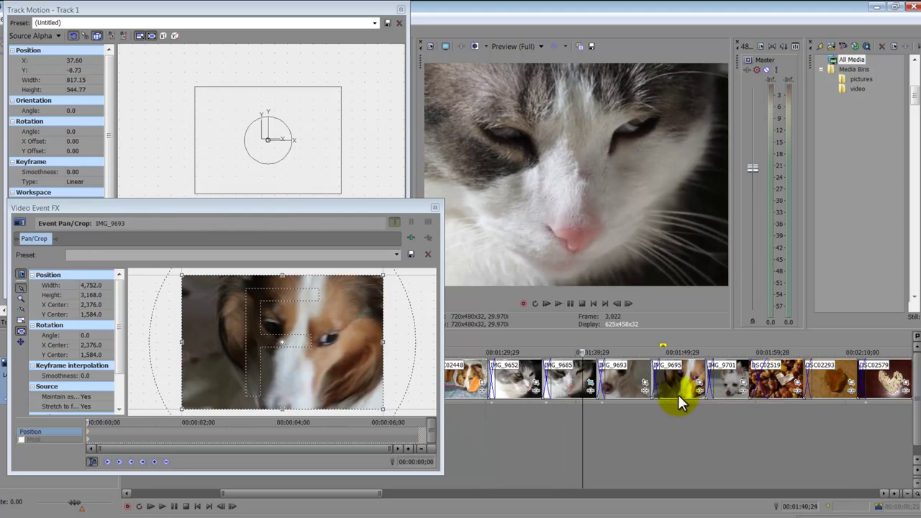
# Preview the IMG_9695 photo and replay the slideshow from 00:01:31;10 in the IMG_9652 photo.
pyautogui.click(656, 370)
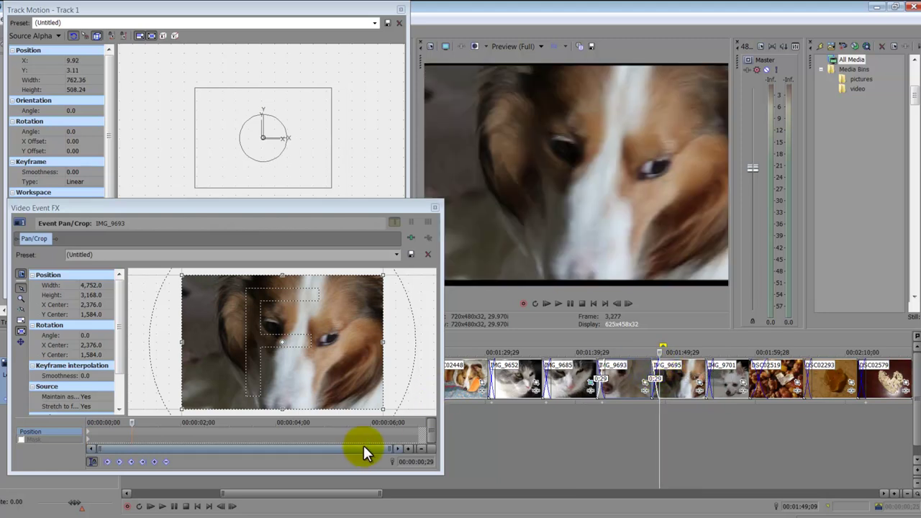
pyautogui.click(537, 349)
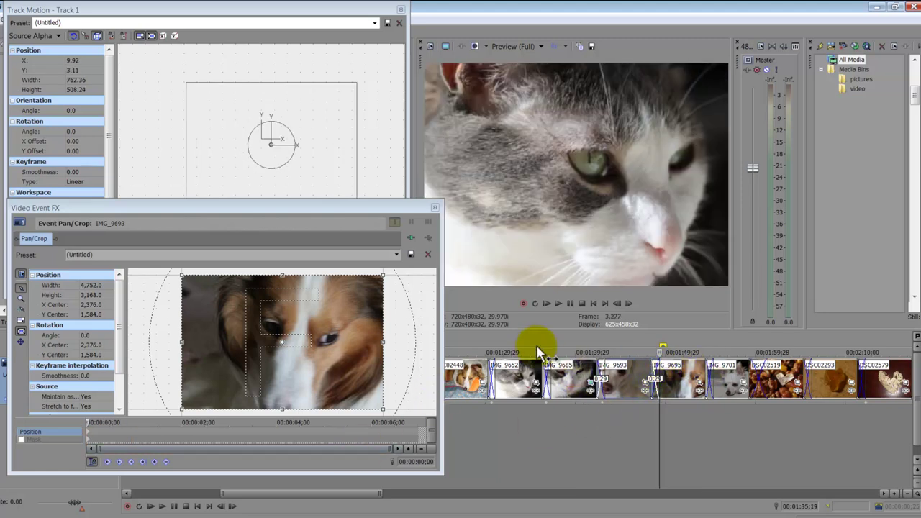
pyautogui.click(497, 422)
pyautogui.press('space')
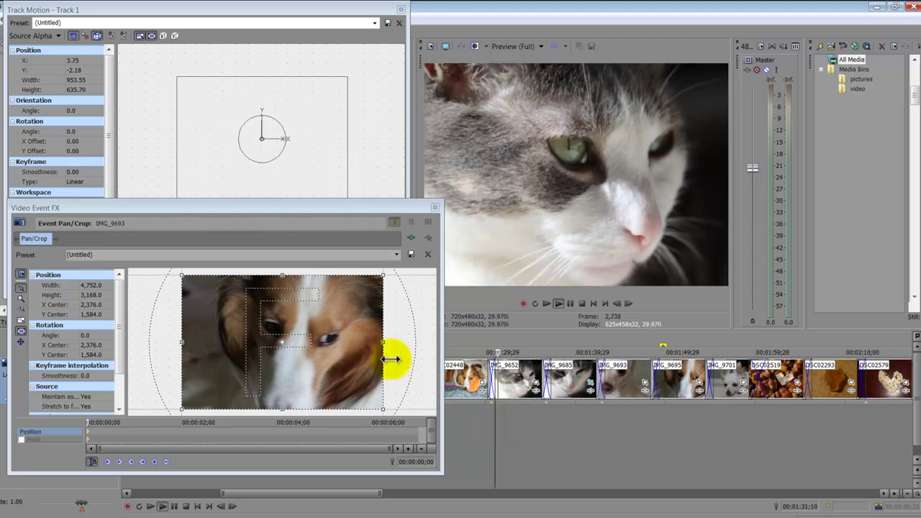
# Shrink the IMG_9693 photo's Pan/Crop frame to about 4,404 wide at 00:00:06;29 and centre it at 2,048 by 1,420.
pyautogui.click(646, 383)
pyautogui.click(417, 429)
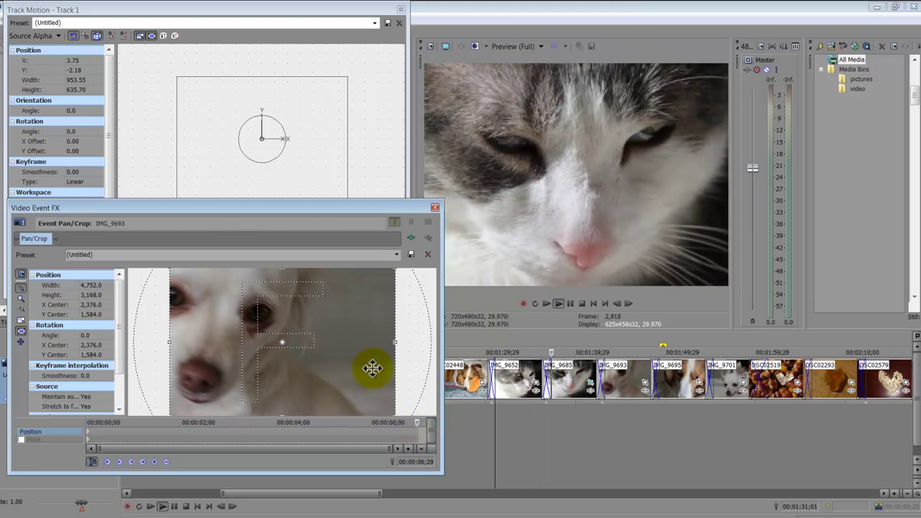
pyautogui.moveTo(395, 269); pyautogui.dragTo(387, 278)
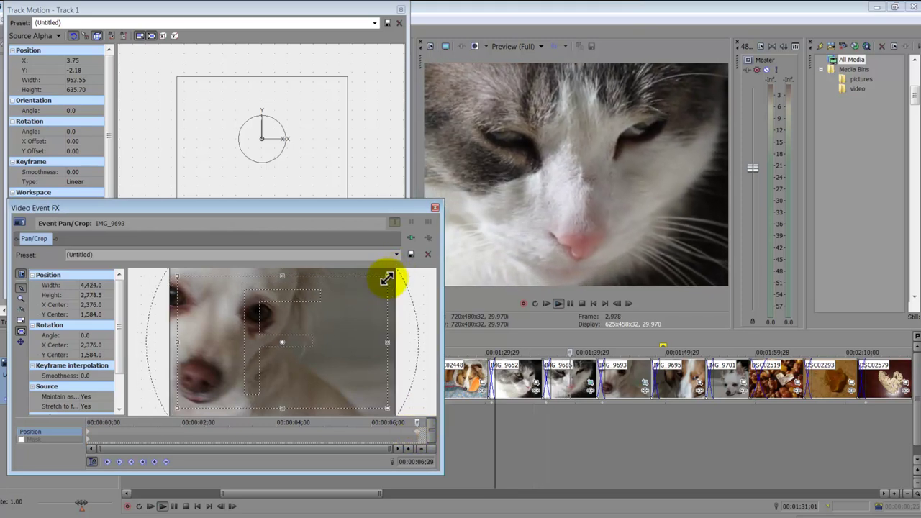
pyautogui.moveTo(359, 315); pyautogui.dragTo(343, 307)
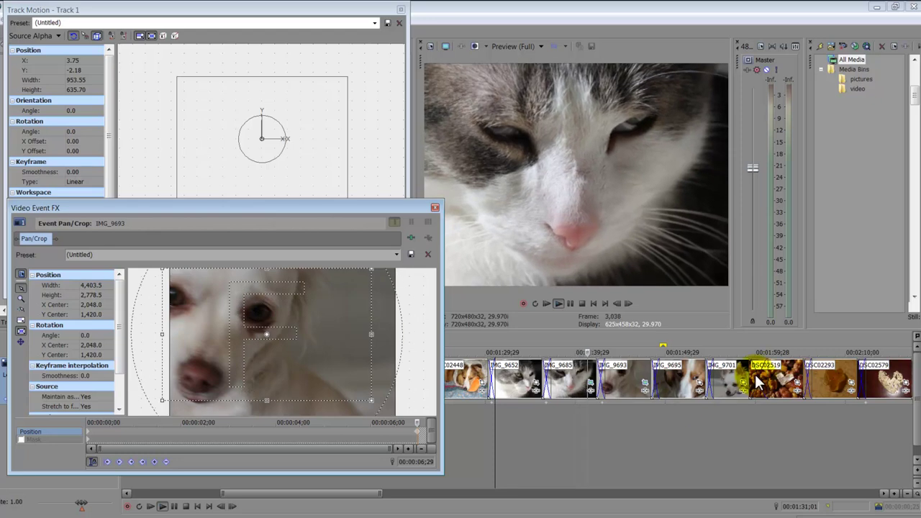
# Shrink the DSC02519 photo's Pan/Crop frame to about 3,380 by 1,878 at 00:00:07;00.
pyautogui.moveTo(794, 355); pyautogui.dragTo(658, 375)
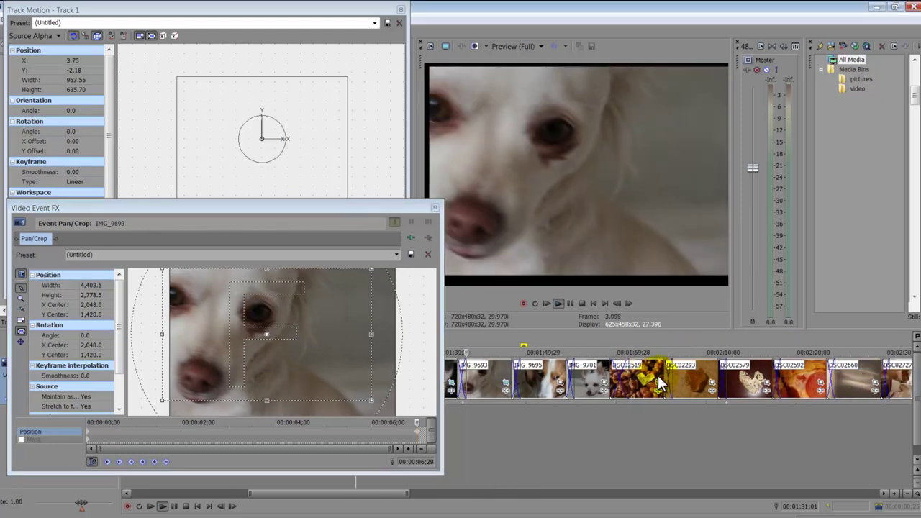
pyautogui.click(652, 381)
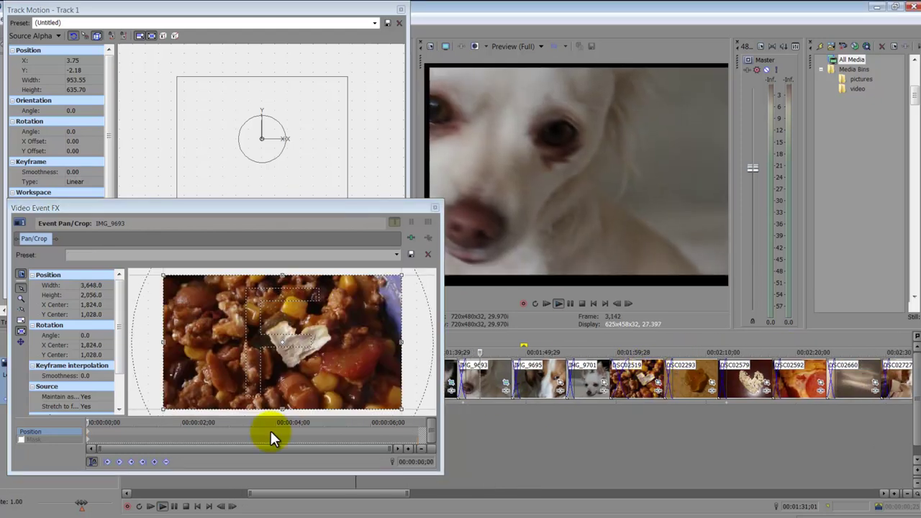
pyautogui.click(88, 423)
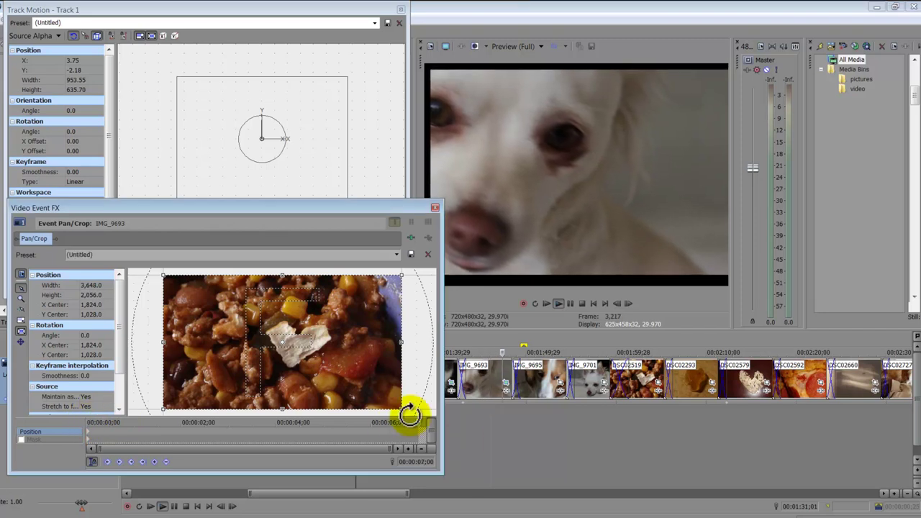
pyautogui.moveTo(405, 409)
pyautogui.mouseDown()
pyautogui.moveTo(393, 396)
pyautogui.moveTo(393, 405)
pyautogui.mouseUp()
pyautogui.moveTo(329, 224); pyautogui.dragTo(323, 239)
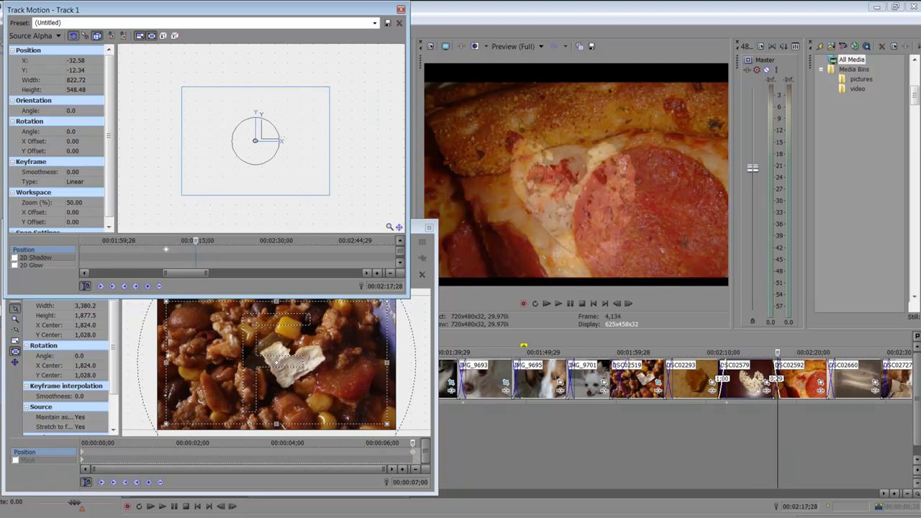
# Add a Track Motion keyframe at 00:02:17;28, rotating the frame to 21.1 degrees and enlarging it to about 1,049 by 699.
pyautogui.click(256, 141)
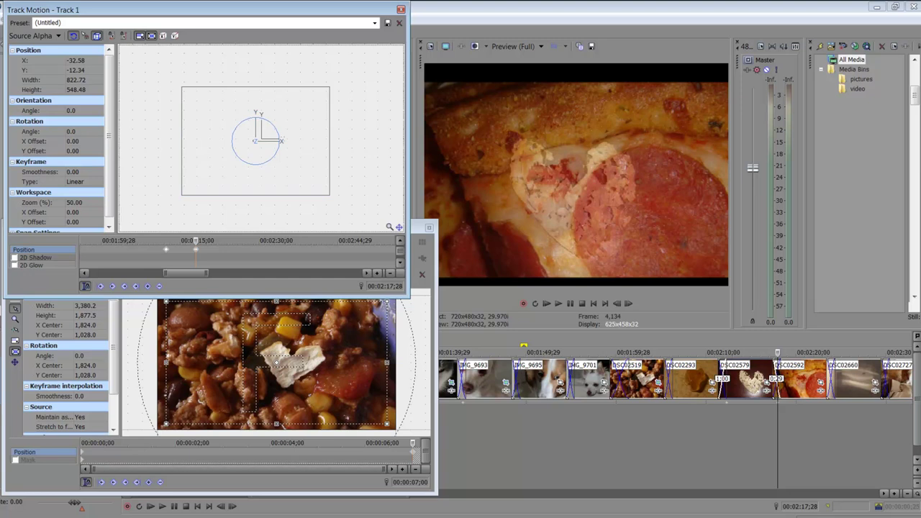
pyautogui.moveTo(279, 140); pyautogui.dragTo(277, 148)
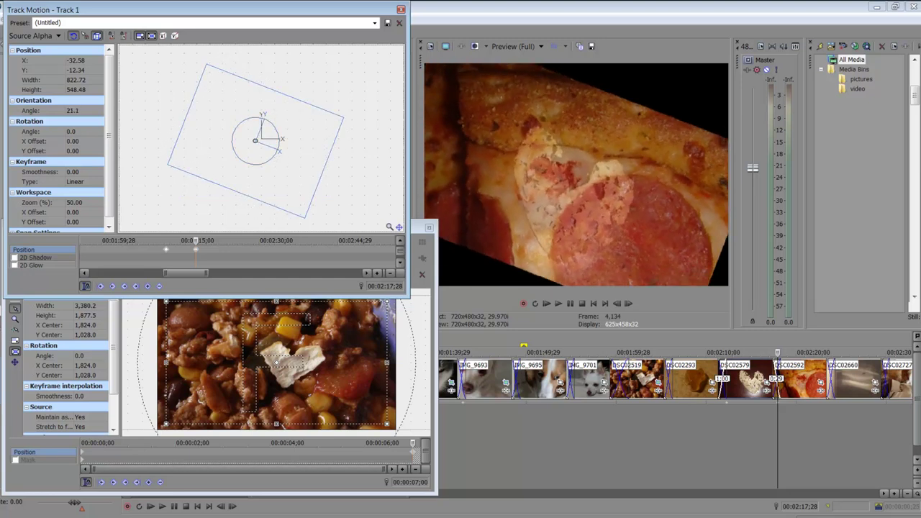
pyautogui.moveTo(304, 217); pyautogui.dragTo(318, 236)
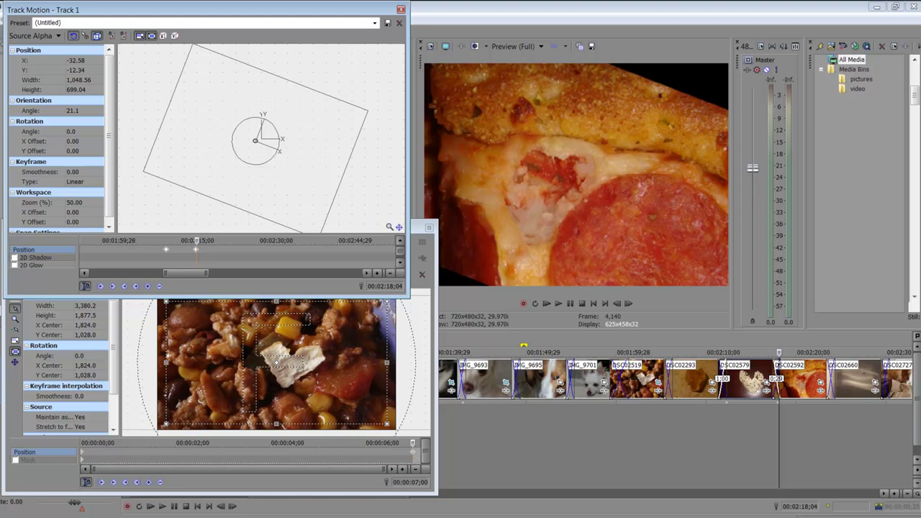
# Move the rotated Track Motion keyframe back to 00:02:14;09, beneath the DSC02579 photo.
pyautogui.moveTo(779, 403); pyautogui.dragTo(773, 403)
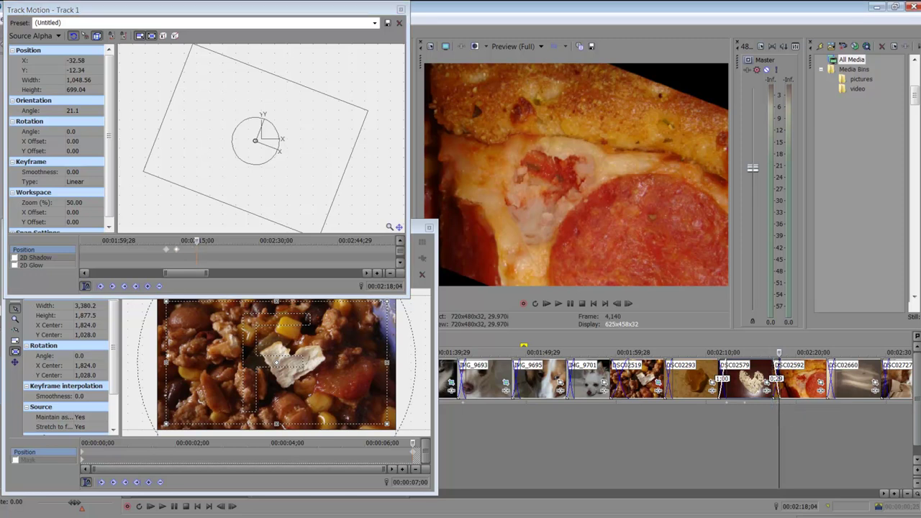
pyautogui.click(713, 425)
pyautogui.scroll(1, 713, 424)
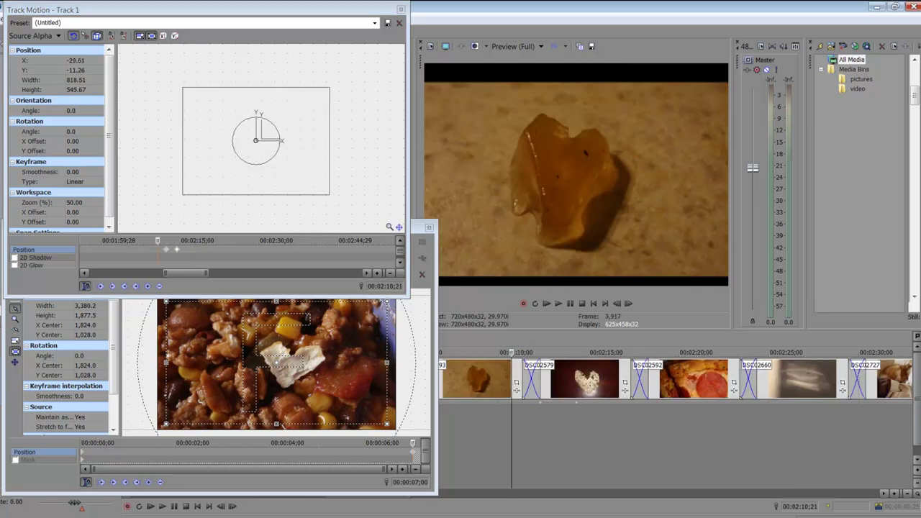
pyautogui.click(576, 402)
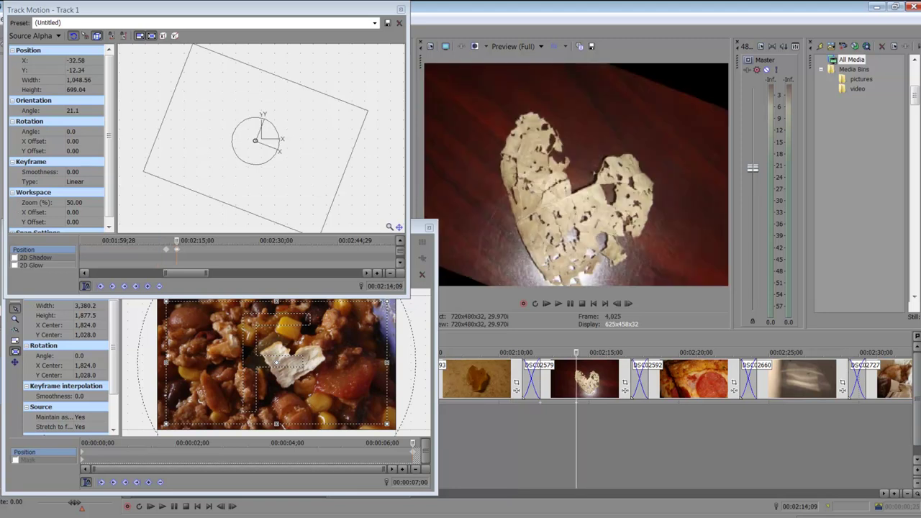
# Add a Track Motion keyframe at 00:02:17;26 with the frame centred at 0, about 972 by 648, and rotated to -29.0 degrees.
pyautogui.moveTo(177, 240); pyautogui.dragTo(195, 240)
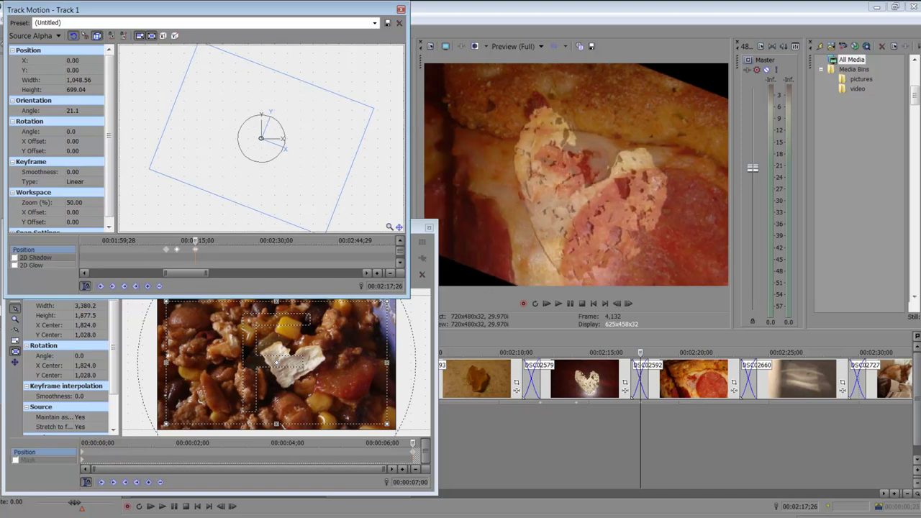
pyautogui.hotkey('ctrl', 'z')
pyautogui.moveTo(356, 208); pyautogui.dragTo(348, 202)
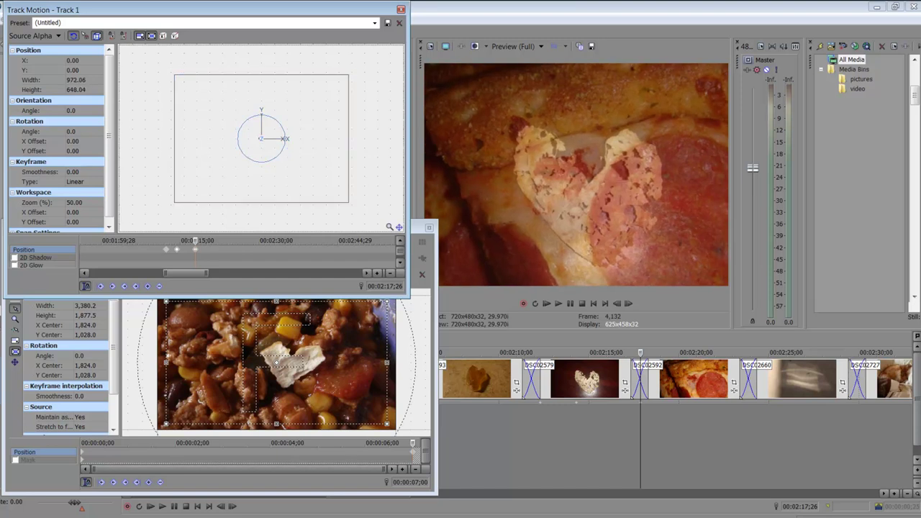
pyautogui.moveTo(285, 139); pyautogui.dragTo(283, 126)
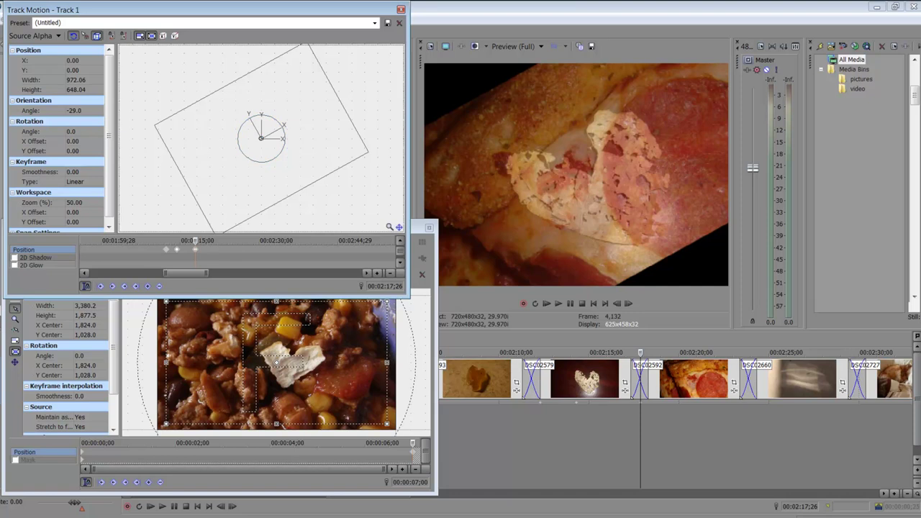
# Play the slideshow from 00:02:09;22 into the DSC02592 photo.
pyautogui.click(494, 353)
pyautogui.press('space')
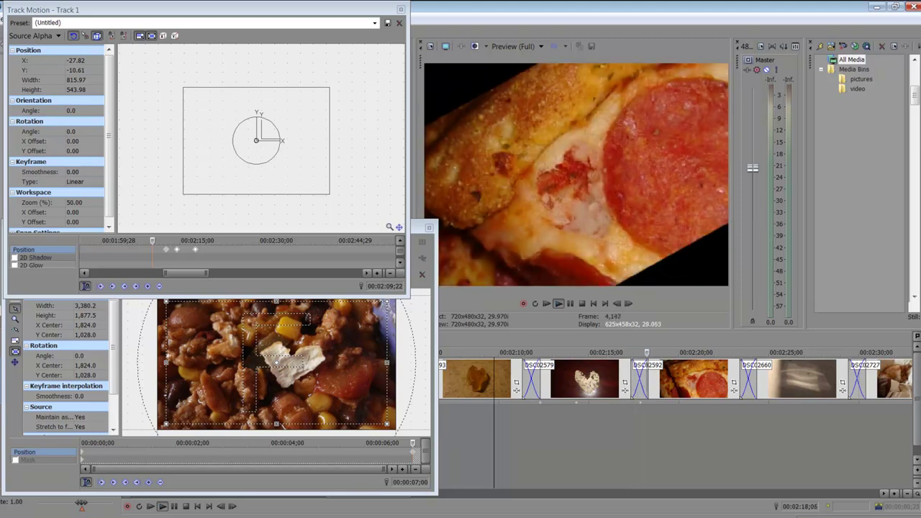
pyautogui.press('Return')
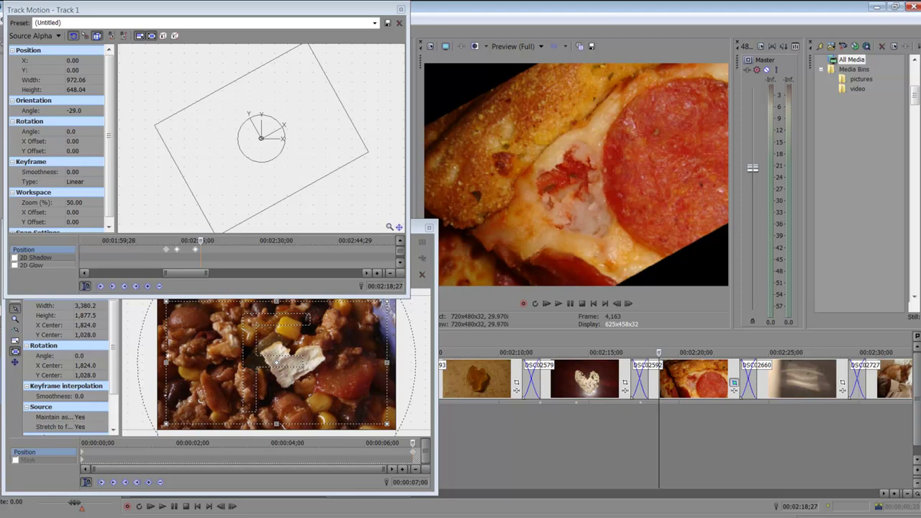
# Open Pan/Crop for the DSC02592 photo and add a Track Motion keyframe at 00:02:18;16 with the frame angle at 0.0.
pyautogui.click(734, 383)
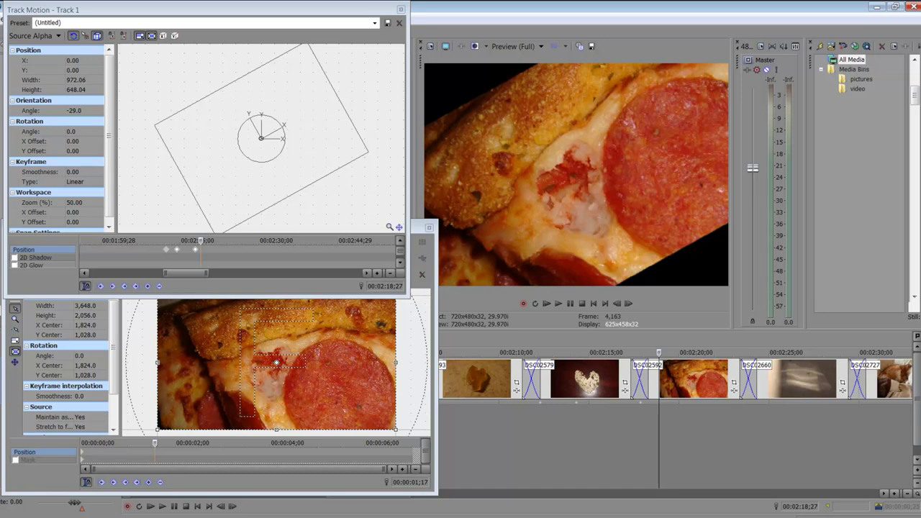
pyautogui.click(652, 353)
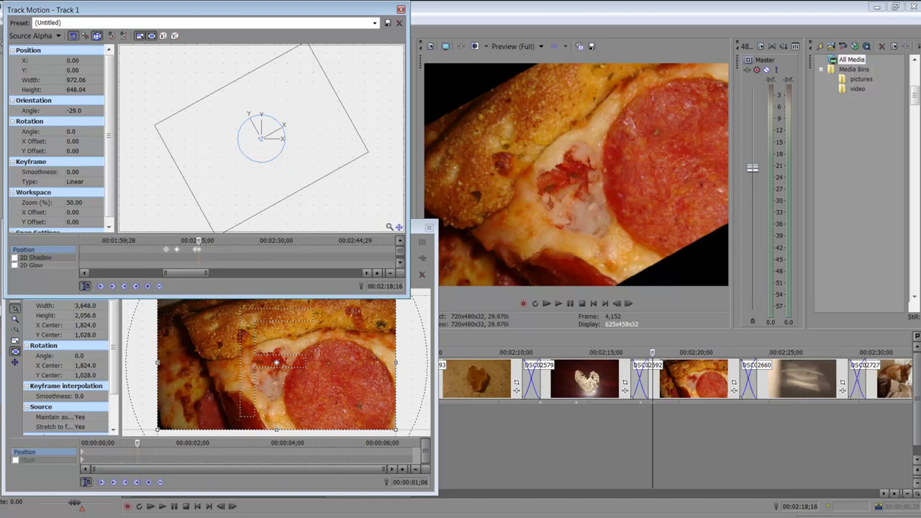
pyautogui.hotkey('ctrl', 'z')
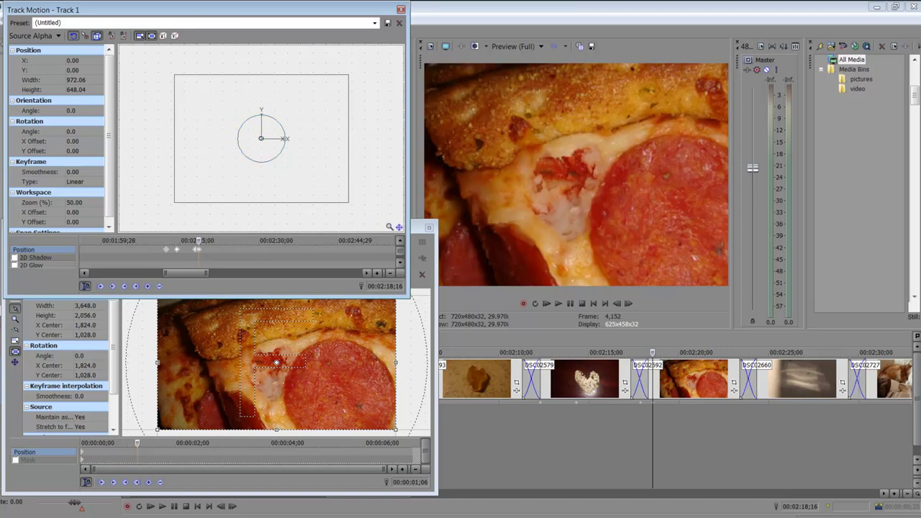
# Rotate the DSC02592 photo's Pan/Crop frame to -12.4 degrees at 00:00:02;20 and 2.8 degrees, about 3,385 wide, at 00:00:07;00, and close Pan/Crop.
pyautogui.click(421, 252)
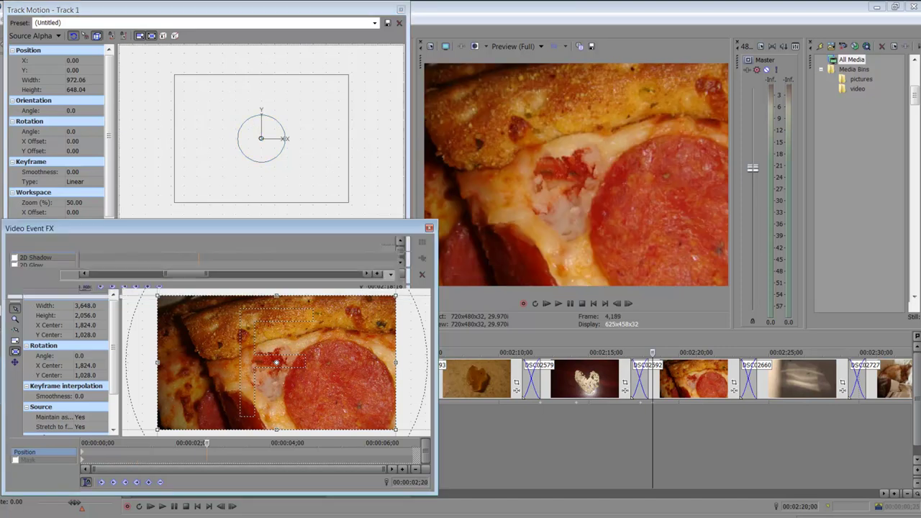
pyautogui.moveTo(149, 294)
pyautogui.mouseDown()
pyautogui.moveTo(138, 323)
pyautogui.moveTo(150, 325)
pyautogui.mouseUp()
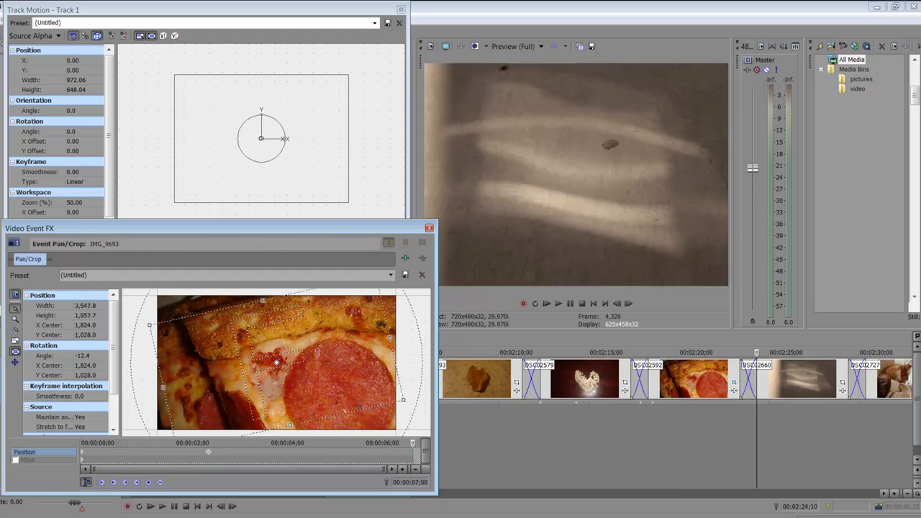
pyautogui.moveTo(150, 325); pyautogui.dragTo(164, 293)
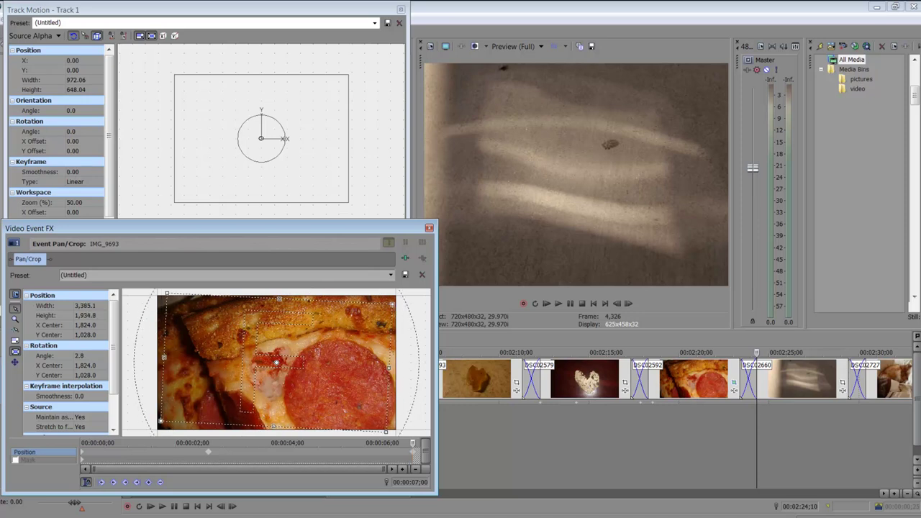
pyautogui.click(429, 227)
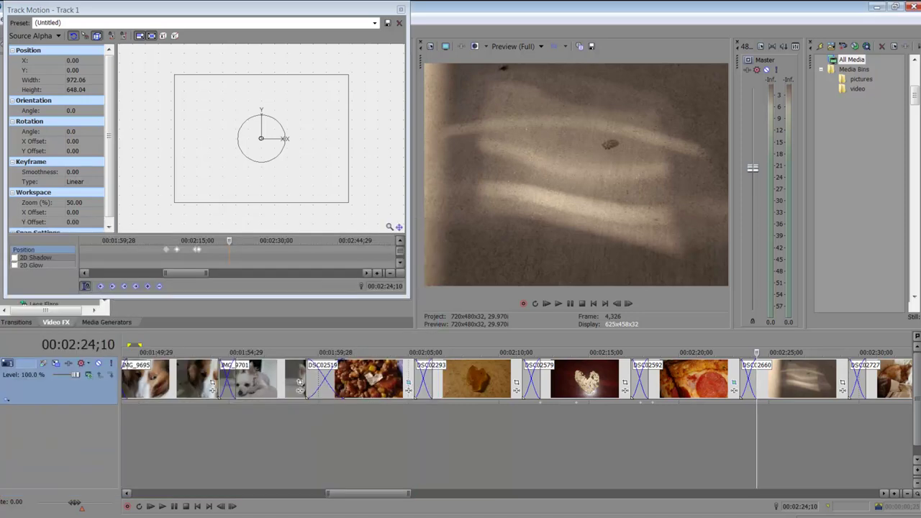
# Replay the slideshow from 00:02:10;27 through the DSC02579 and DSC02592 photos into DSC02660.
pyautogui.click(671, 425)
pyautogui.click(597, 425)
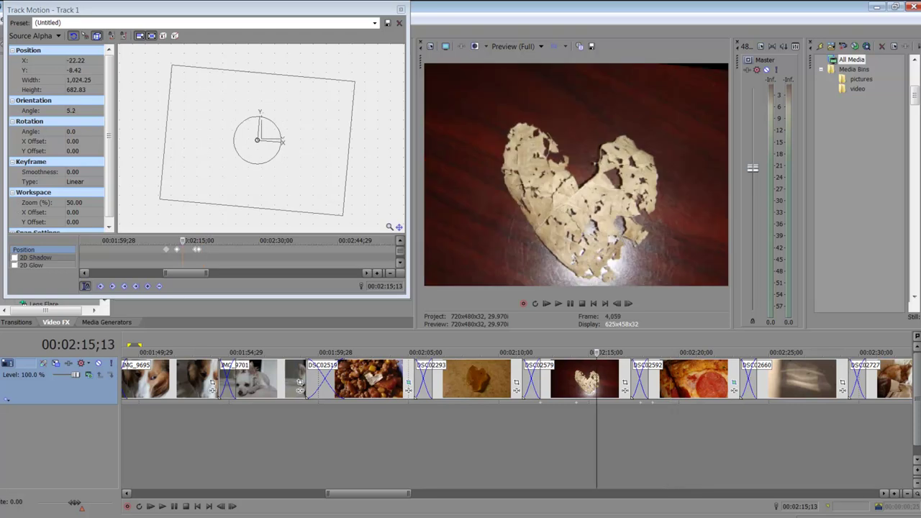
pyautogui.click(515, 425)
pyautogui.press('space')
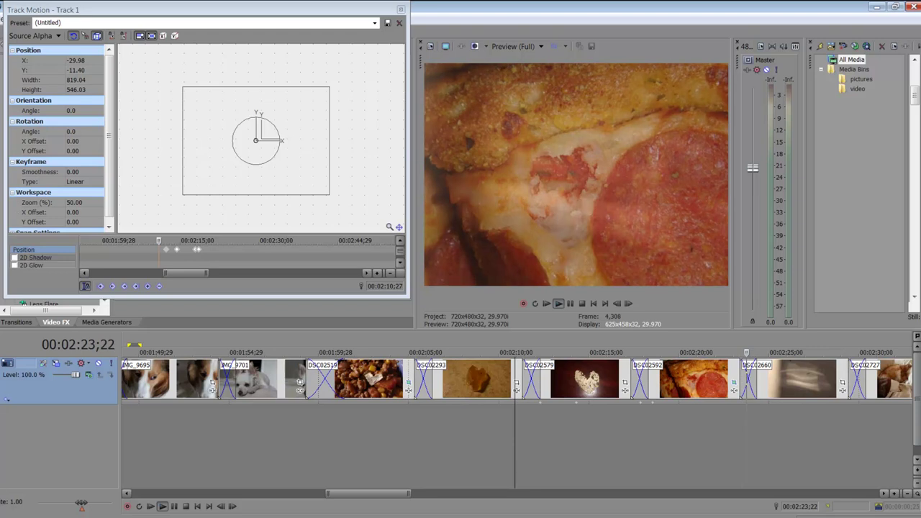
pyautogui.press('Return')
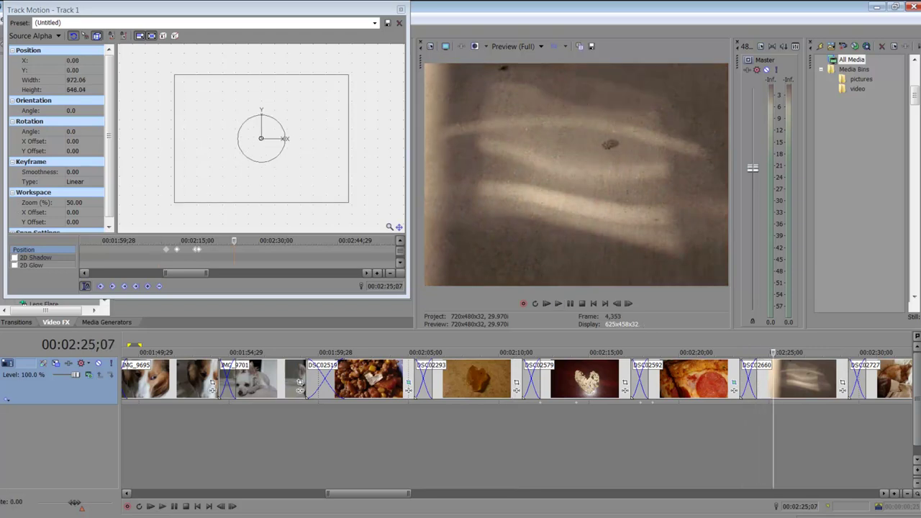